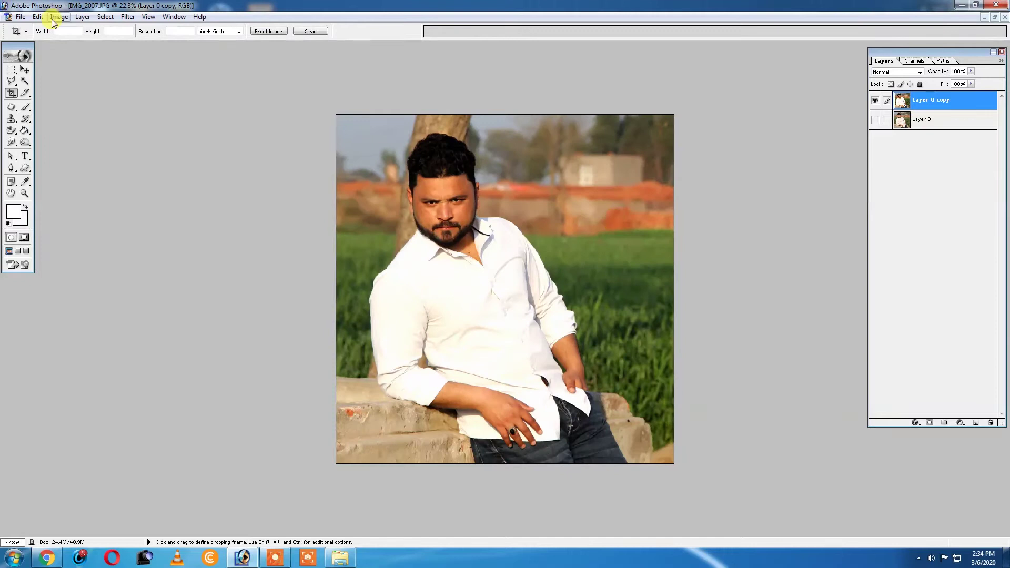
- Shift the portrait's midtones toward cyan and green with Color Balance
left_click(59, 16)
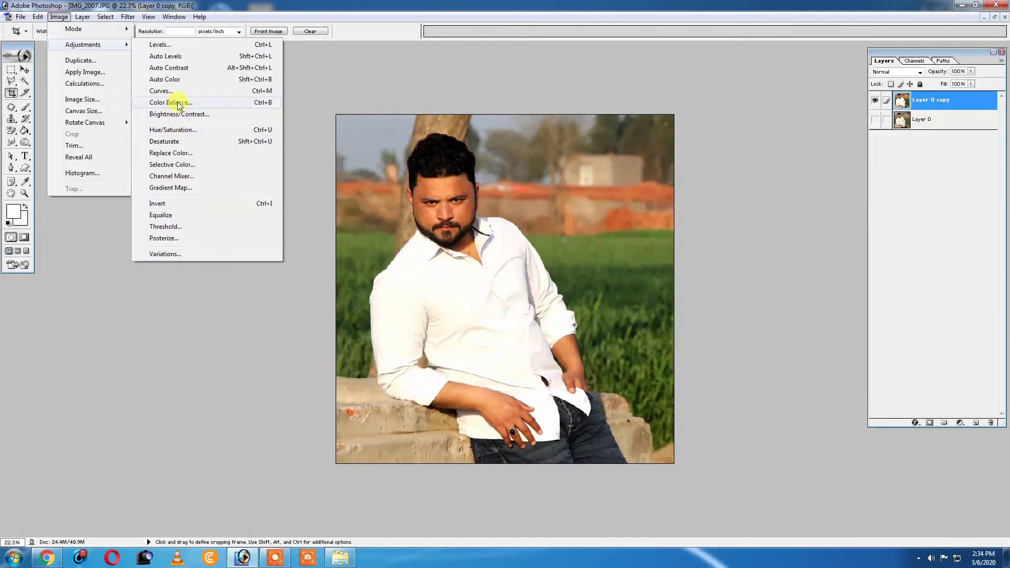
left_click(174, 102)
left_click_drag(771, 201, 790, 214)
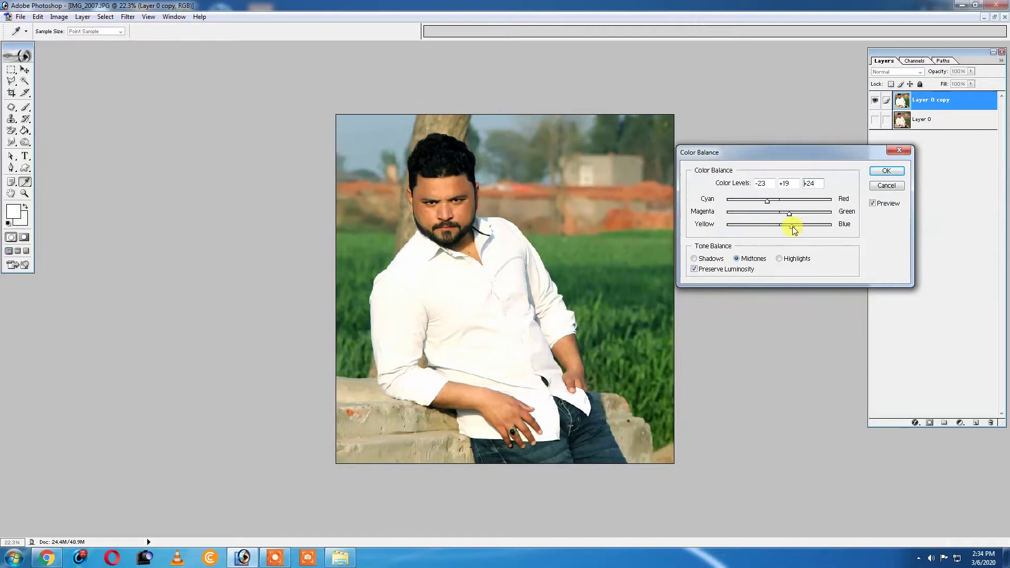
left_click(886, 170)
- Use Selective Color to add black to the Reds and Whites, greying the shirt
left_click(59, 16)
left_click(173, 163)
left_click_drag(800, 264, 803, 264)
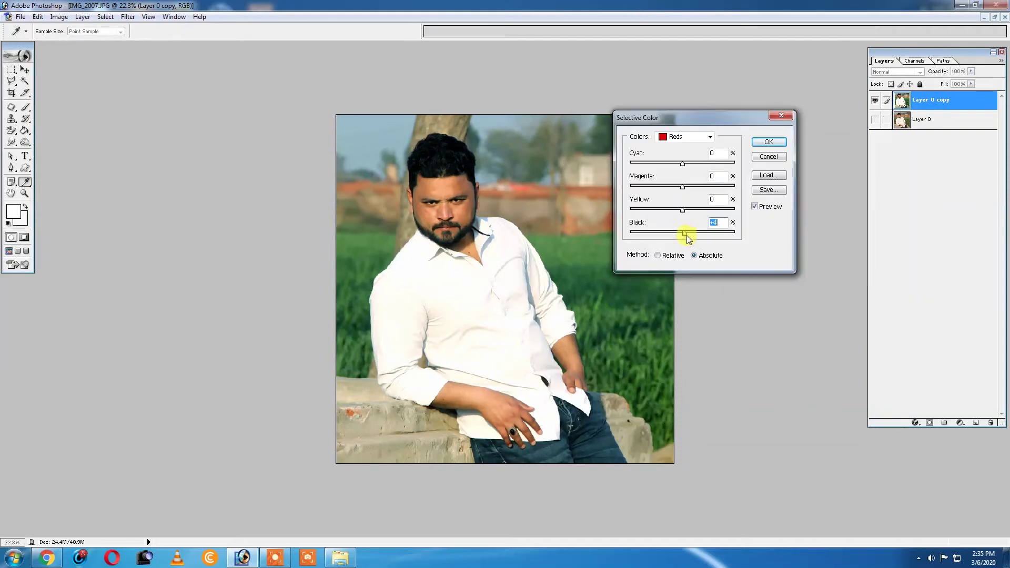
key("ctrl+7")
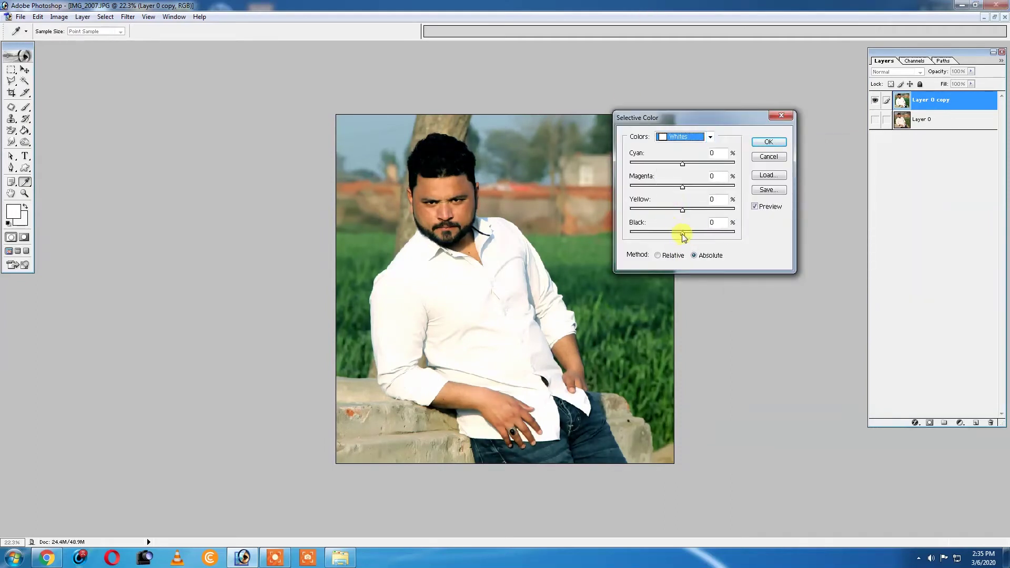
left_click_drag(683, 232, 695, 237)
- Apply the selective colour change and set the Clone Stamp flow to 50%
left_click(769, 143)
key("s")
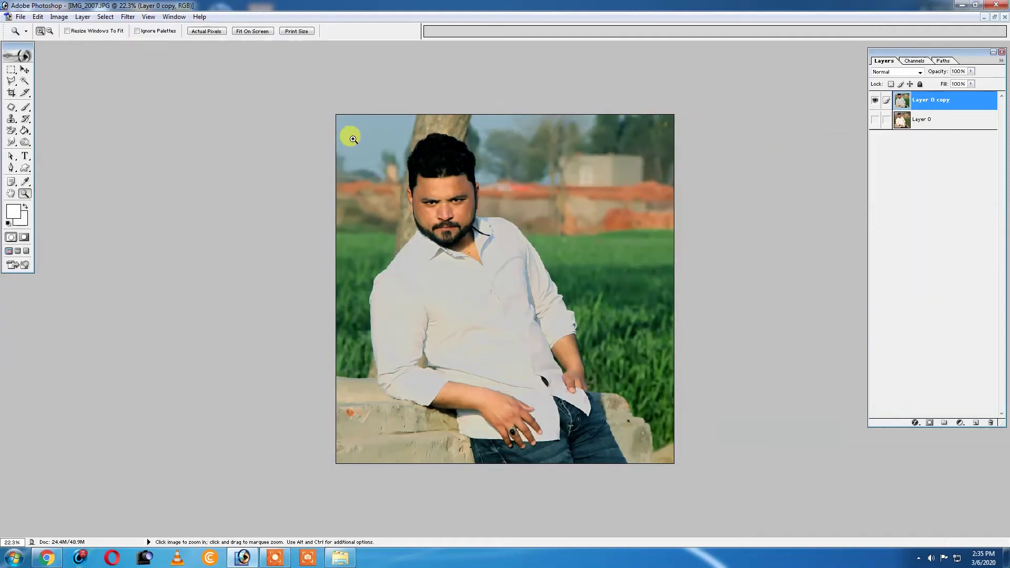
scroll(349, 141, "up", 5)
scroll(299, 151, "up", 3)
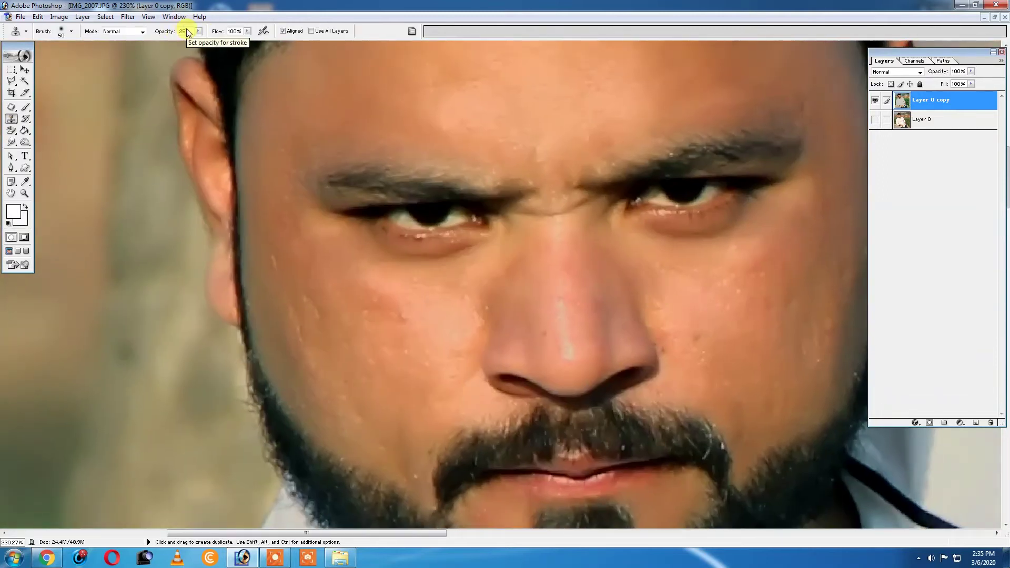
scroll(372, 181, "up", 2)
double_click(234, 31)
type("50")
key("Return")
- Enlarge the clone brush and duplicate the retouched portrait layer
scroll(668, 212, "up", 2)
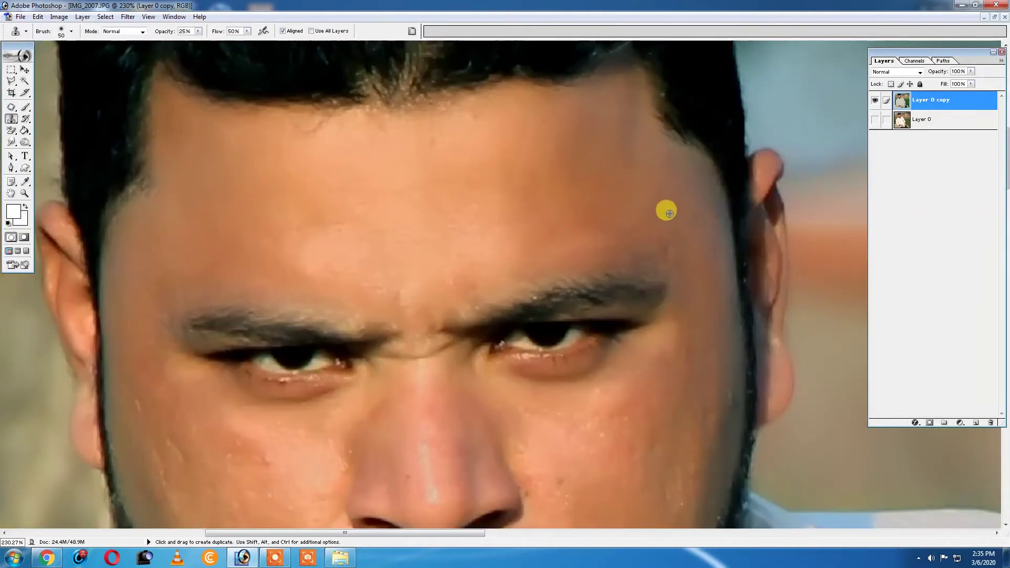
scroll(687, 249, "down", 2)
scroll(496, 124, "left", 4)
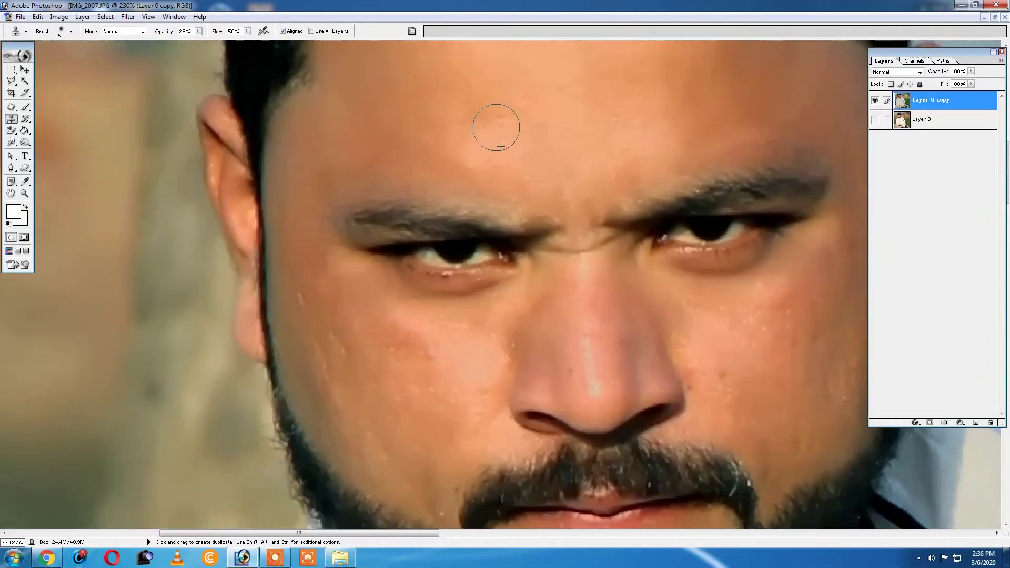
scroll(509, 120, "left", 1)
key("bracketright")
key("bracketright")
key("bracketright")
key("ctrl+j")
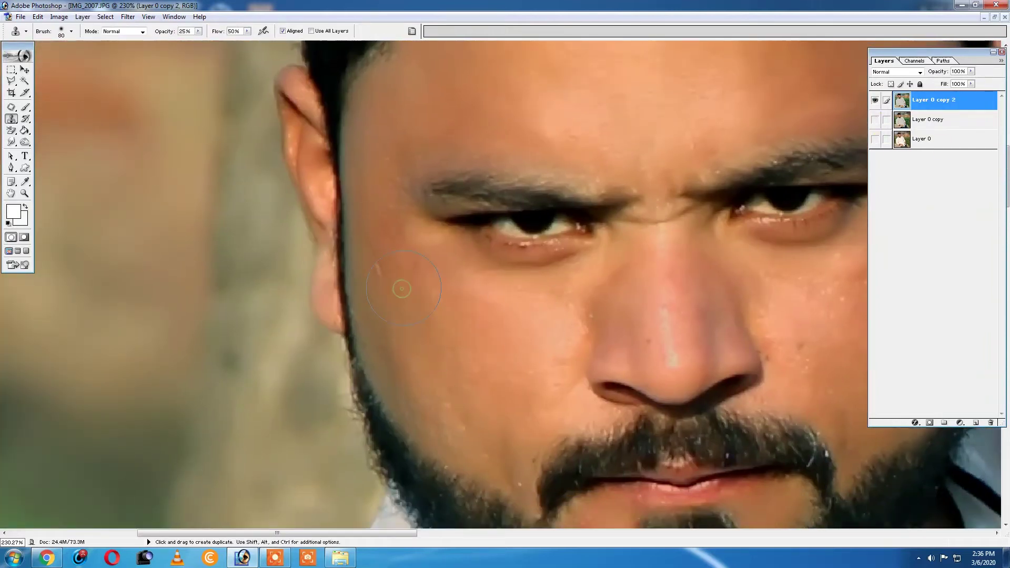
- Sample clean cheek skin and clone it over the cheek and nose blemishes
left_click(397, 356, "alt")
left_click(489, 366)
left_click(503, 297)
left_click(580, 289)
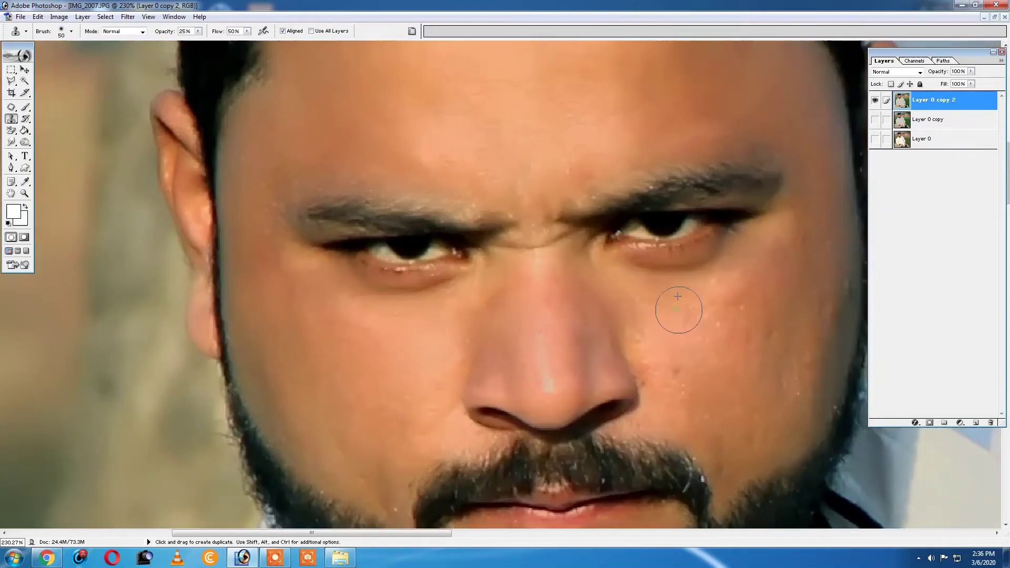
mouse_move(676, 305)
left_mouse_down()
mouse_move(530, 300)
mouse_move(597, 227)
left_mouse_up()
left_click(598, 293)
left_click(541, 287)
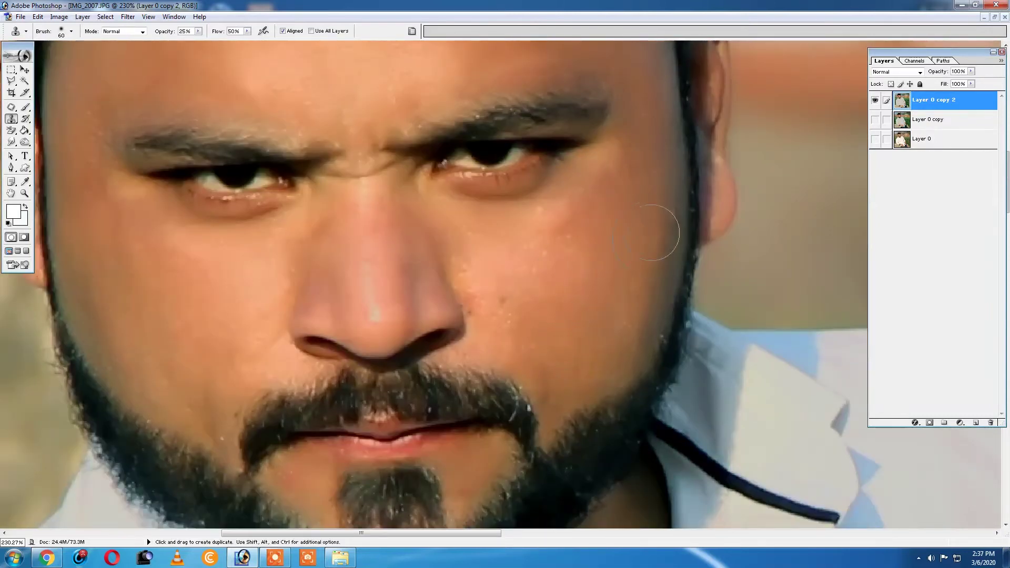
- Clone over one more cheek blemish, then refit and zoom in on the face
key("j")
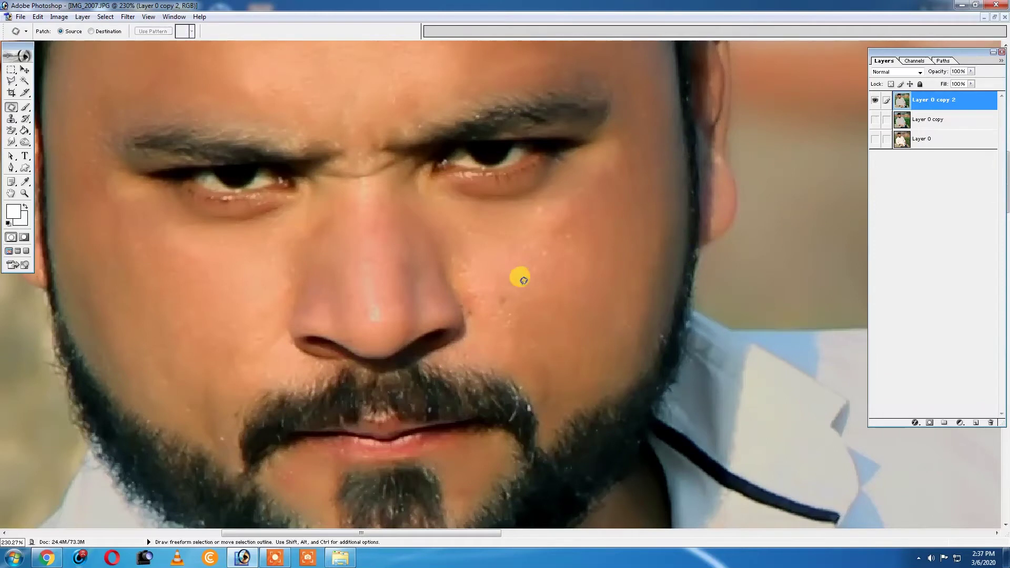
key("s")
left_click(532, 250)
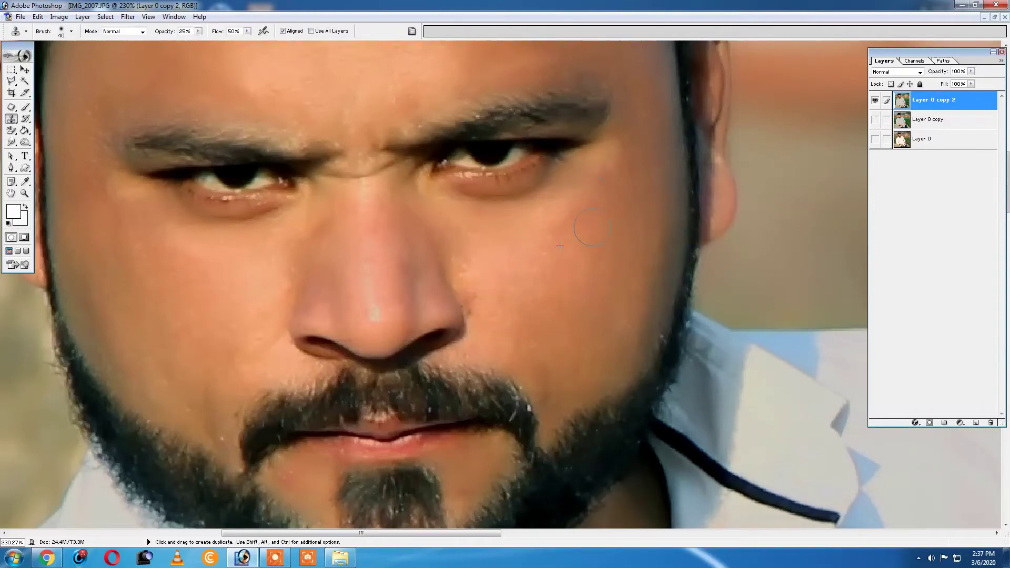
key("z")
key("ctrl+0")
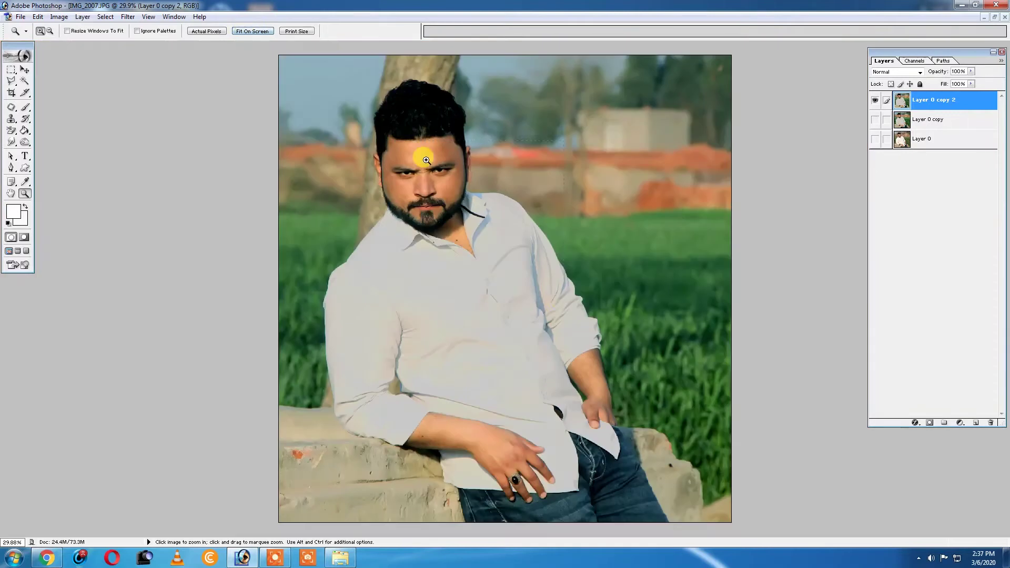
left_click(426, 160)
- Pick a skin tone and paint it on a new layer over the forehead and right cheek
left_click_drag(247, 90, 518, 445)
key("b")
left_click(453, 291, "alt")
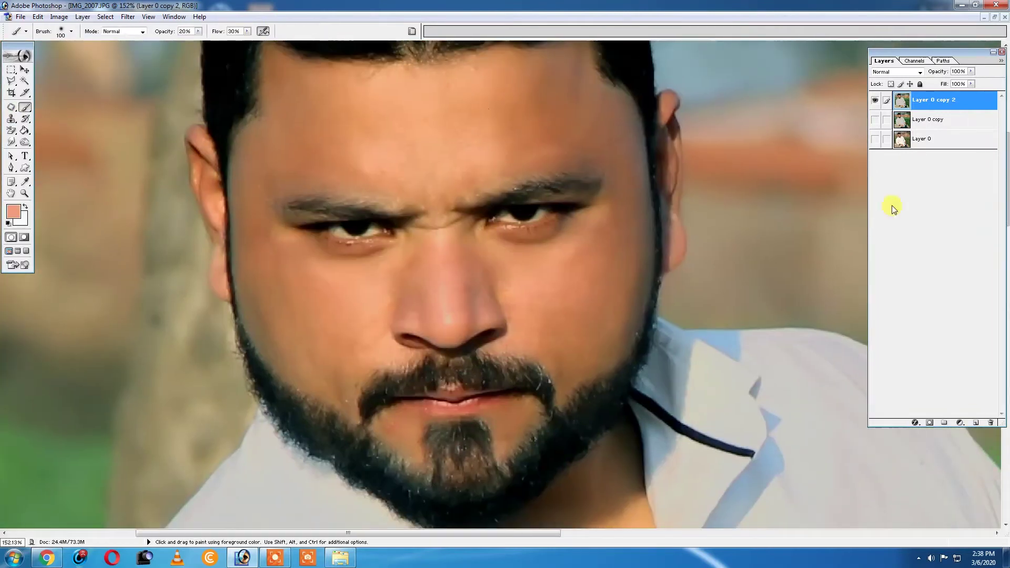
key("ctrl+shift+alt+n")
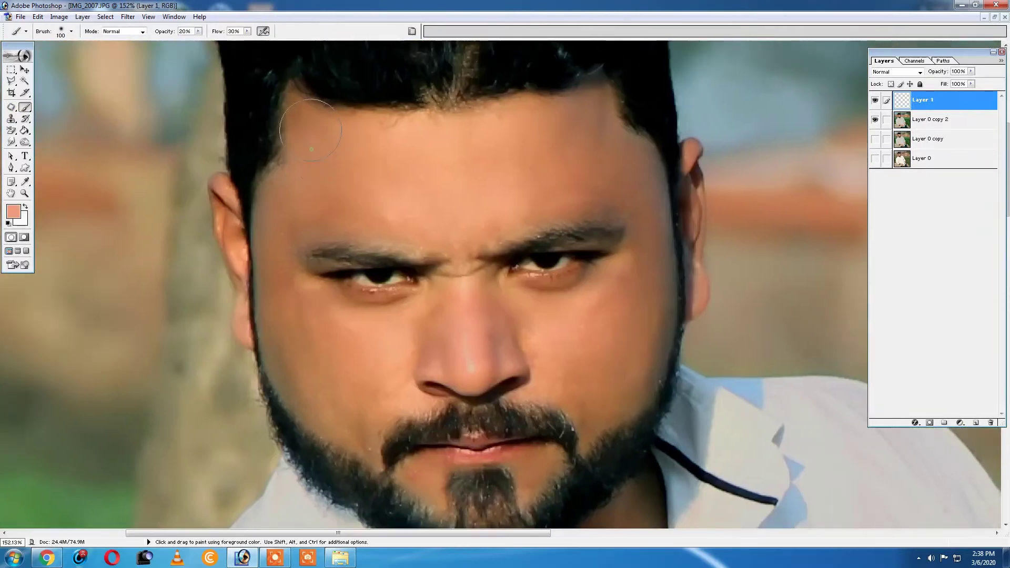
left_click_drag(310, 130, 391, 349)
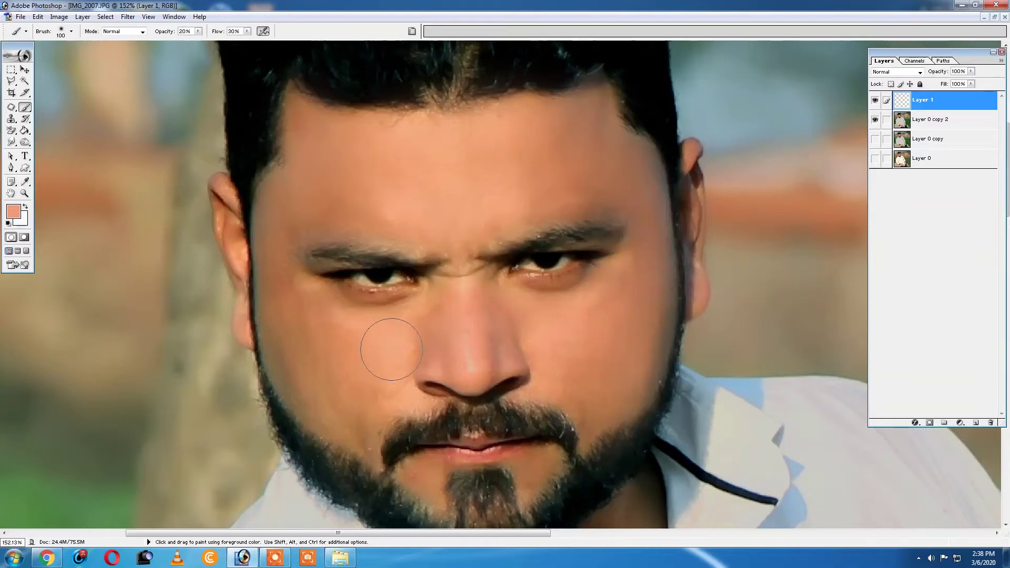
- Shrink the brush to a fine size around the nose and mustache, then fit the photo on screen
left_click_drag(571, 404, 639, 262)
key("p")
key("b")
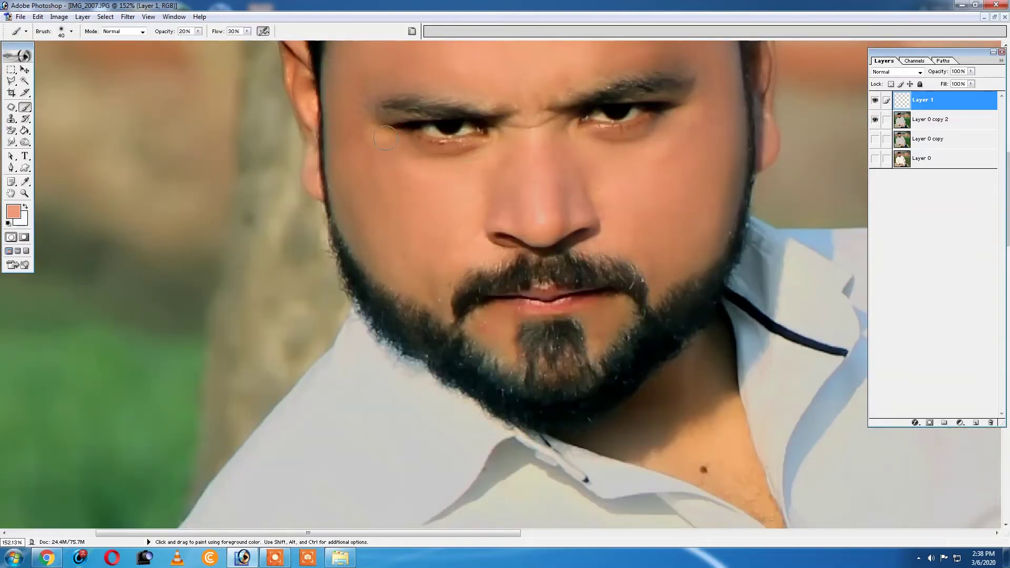
scroll(563, 338, "down", 3)
scroll(654, 379, "up", 2)
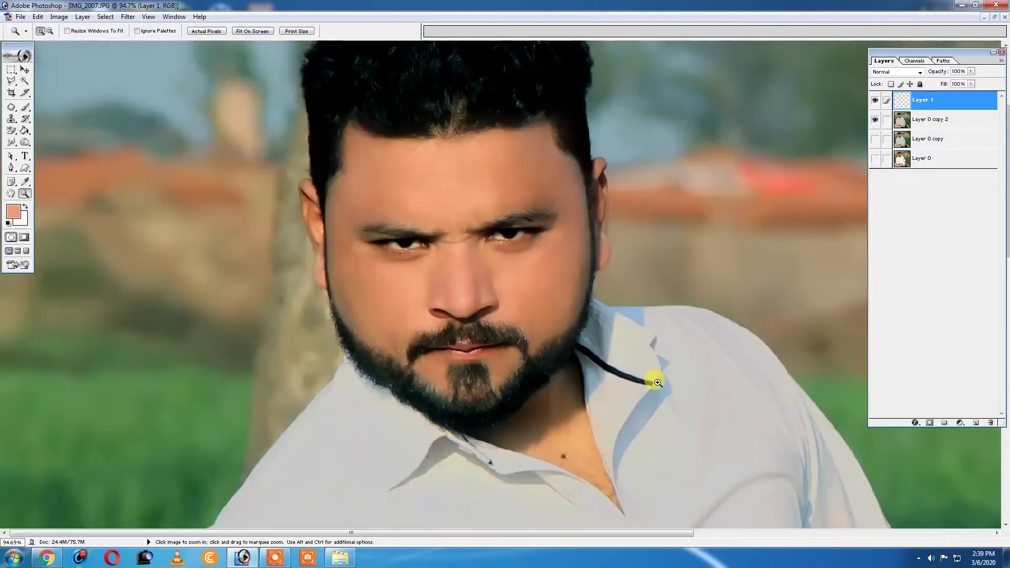
key("bracketleft")
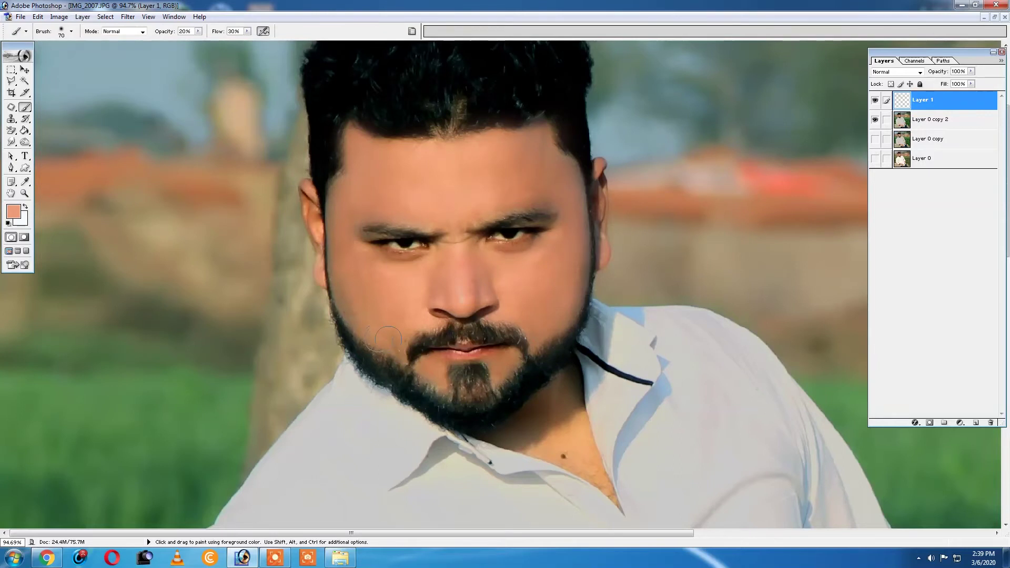
left_click_drag(433, 291, 559, 360)
key("bracketleft")
key("bracketleft")
key("bracketleft")
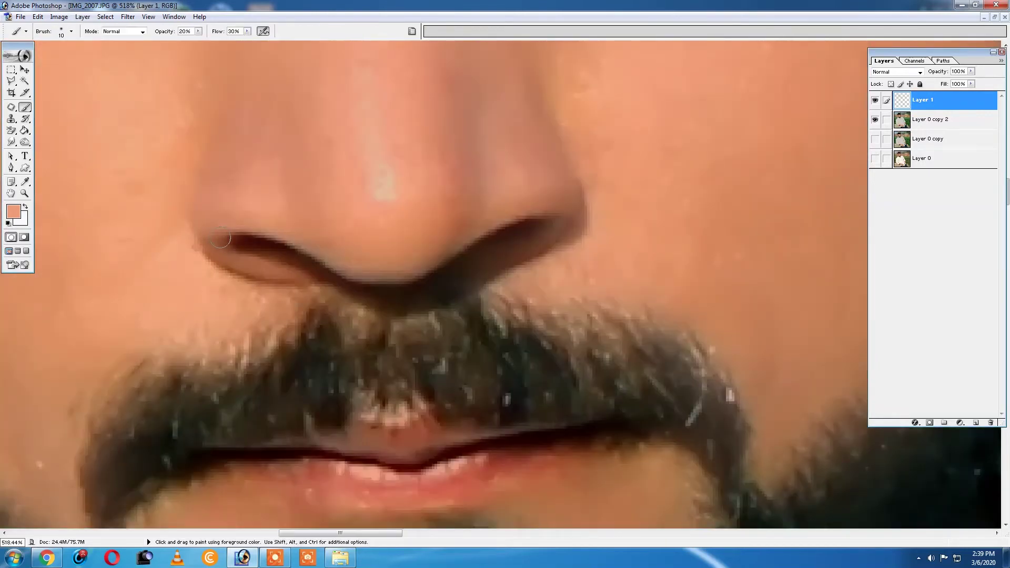
key("z")
left_click(261, 32)
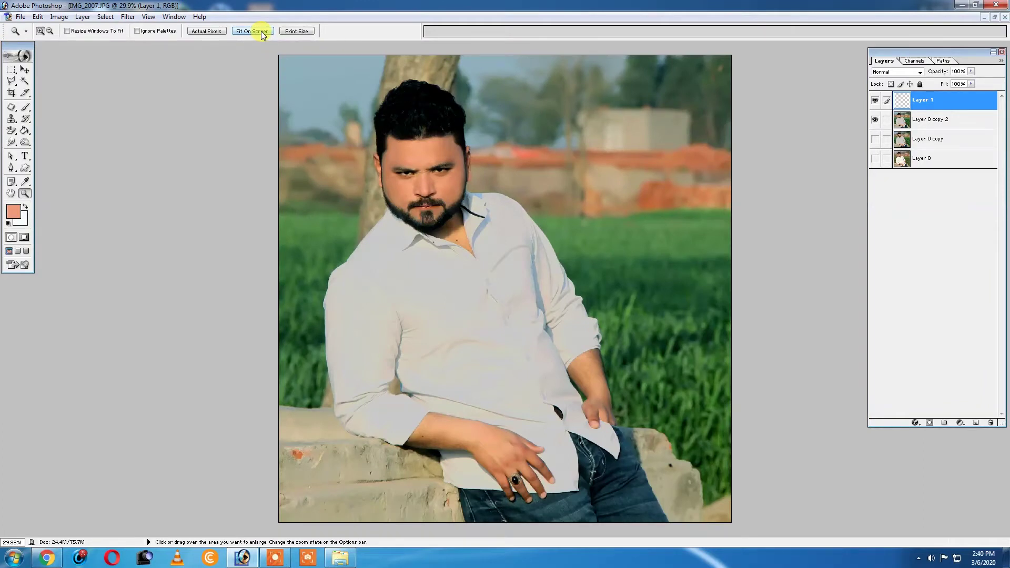
- Brush over the neck shadow under the beard to lighten it
left_click_drag(361, 117, 500, 248)
scroll(500, 248, "down", 3)
key("b")
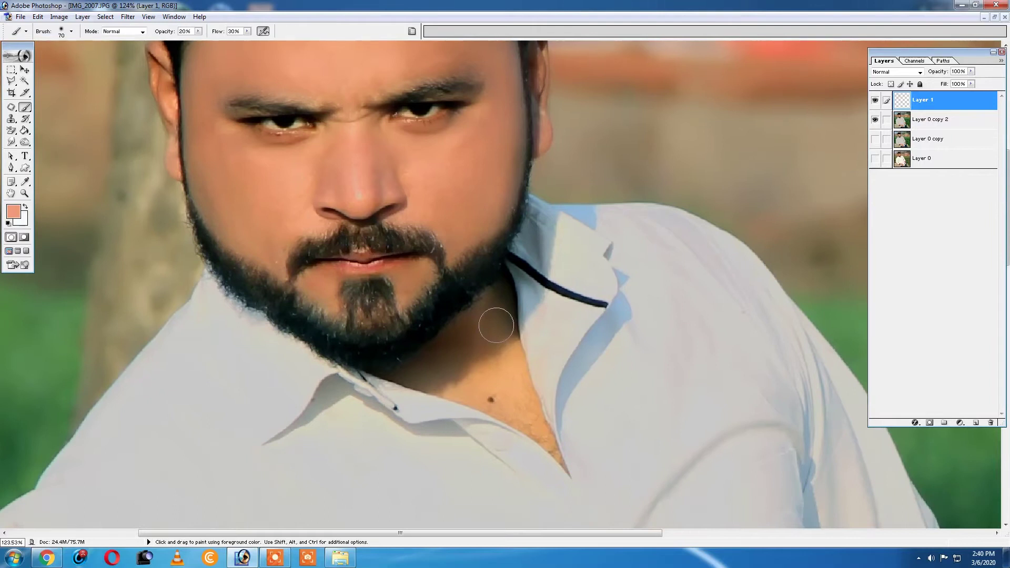
left_click_drag(499, 328, 518, 415)
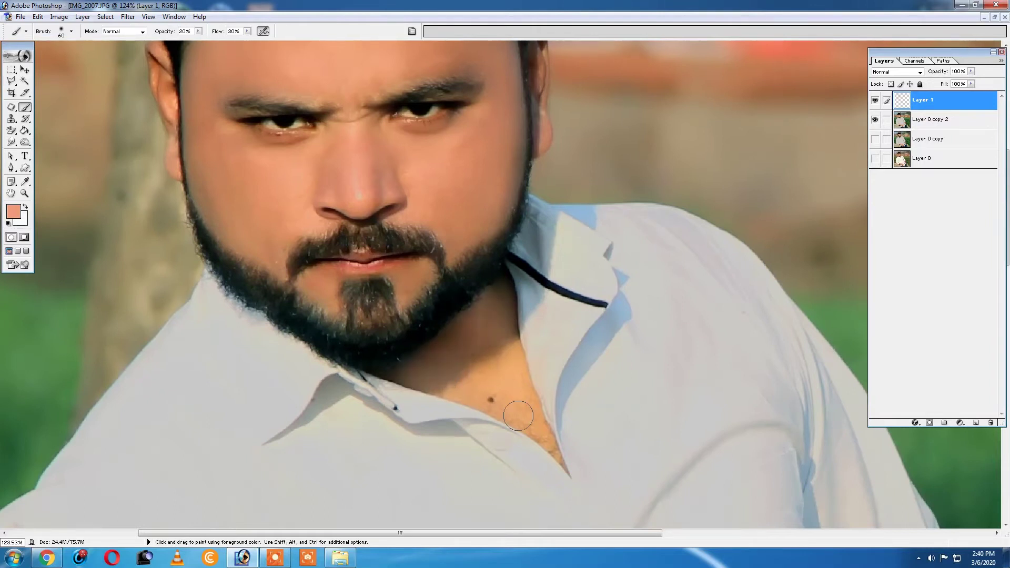
key("z")
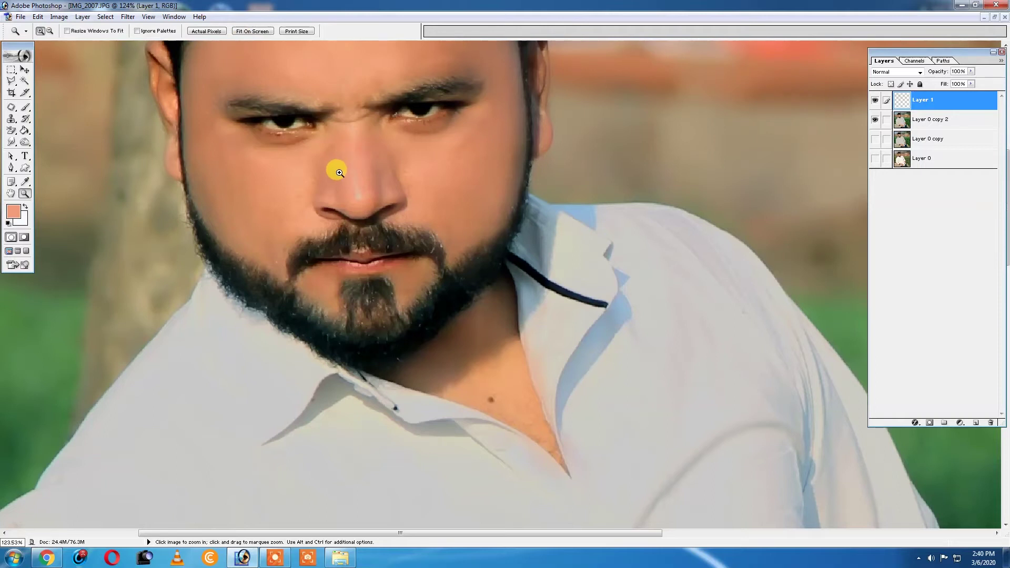
left_click(253, 31)
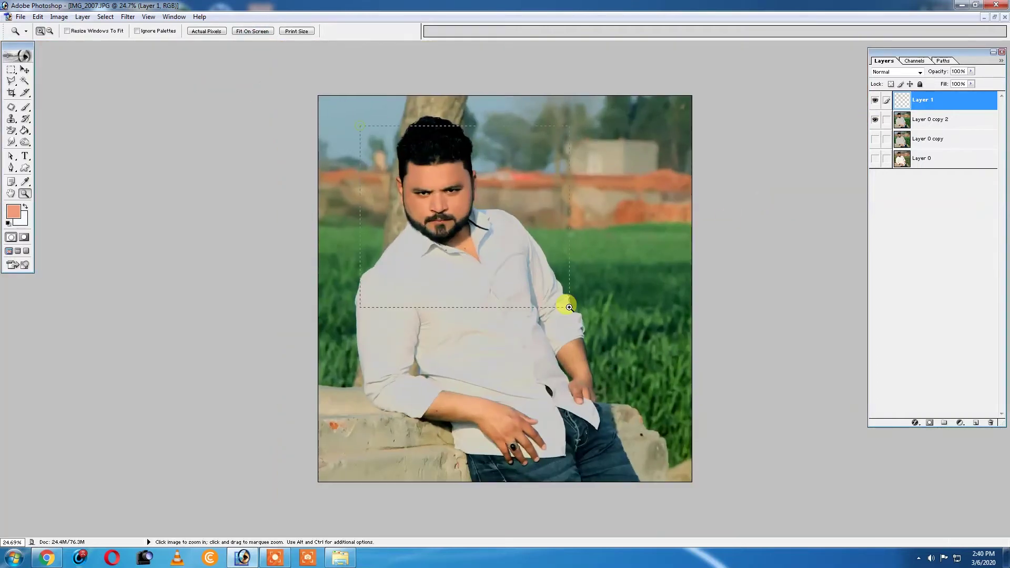
- Zoom in on the left ear and paint along it with a smaller brush
left_click_drag(563, 300, 446, 299)
left_click(445, 299)
key("b")
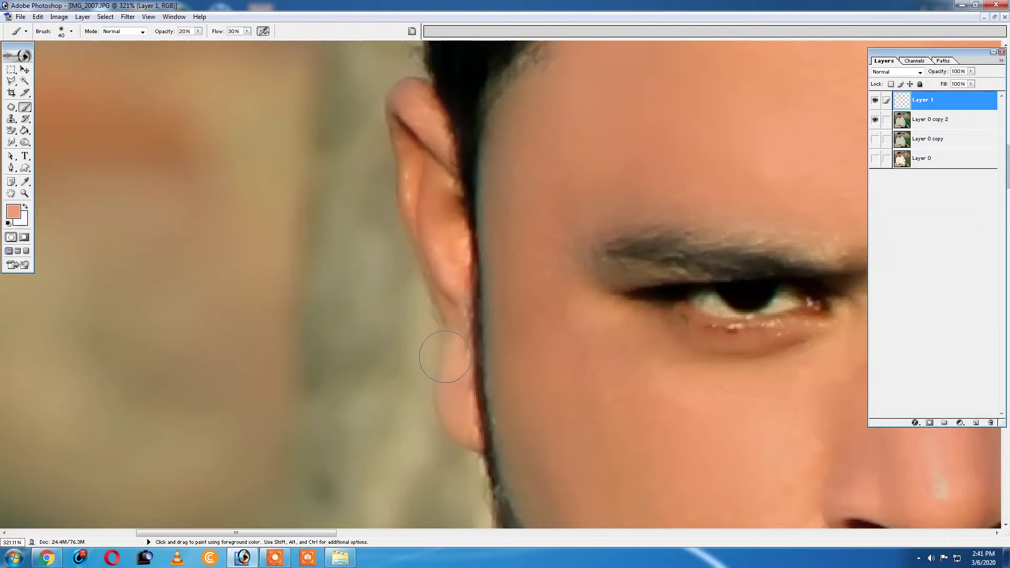
key("bracketleft")
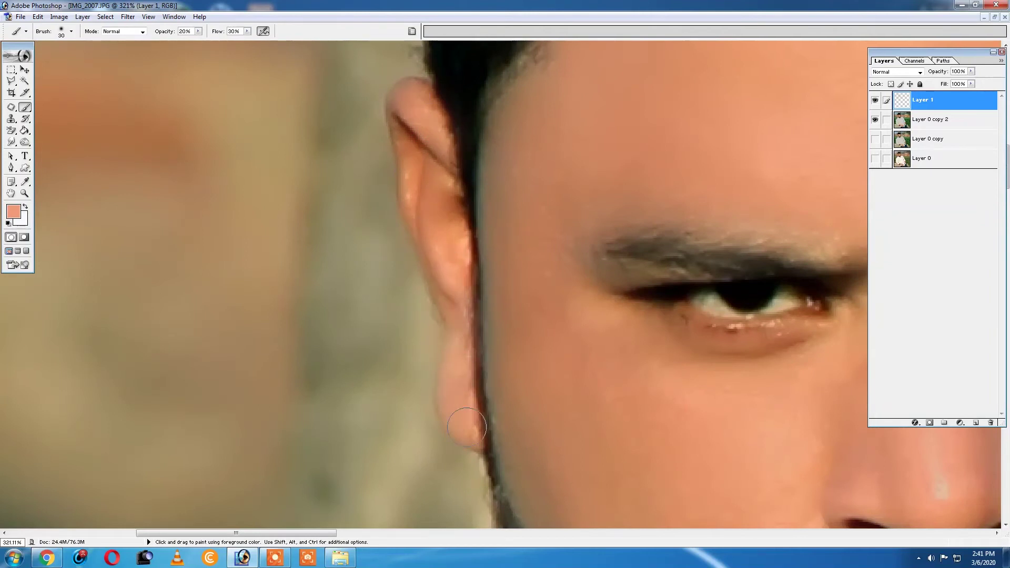
left_click_drag(466, 427, 468, 158)
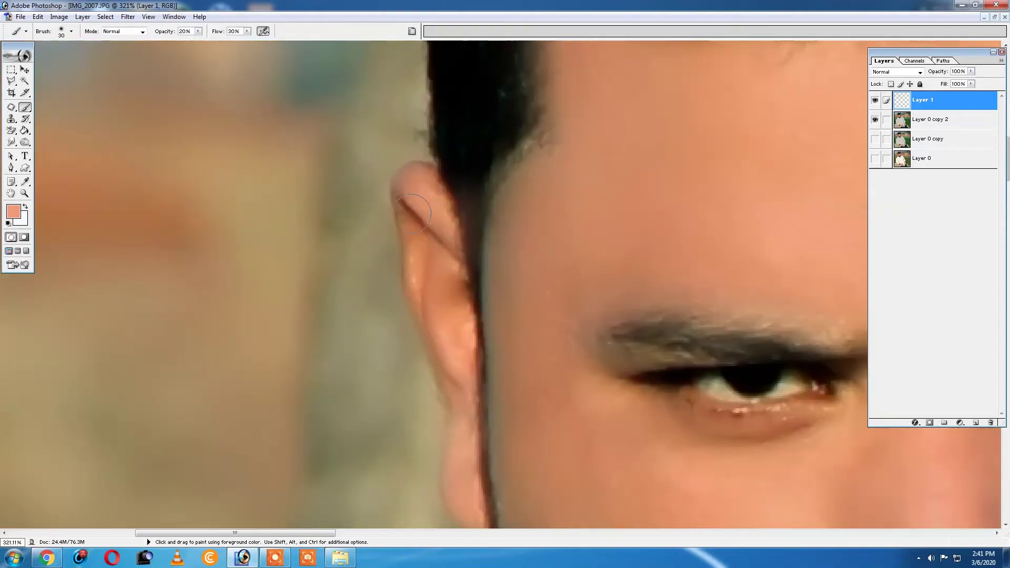
scroll(623, 400, "right", 10)
scroll(622, 399, "left", 4)
scroll(780, 388, "down", 2)
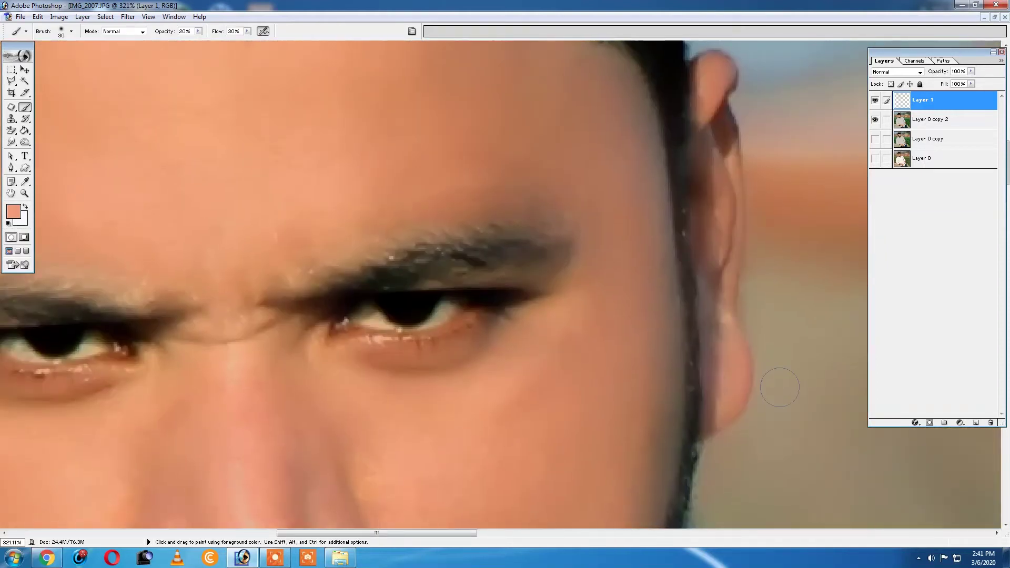
- Work along the face edges with a small plain Eraser, then fit the photo on screen
key("e")
scroll(780, 387, "down", 5)
scroll(595, 236, "up", 4)
left_click_drag(11, 130, 48, 130)
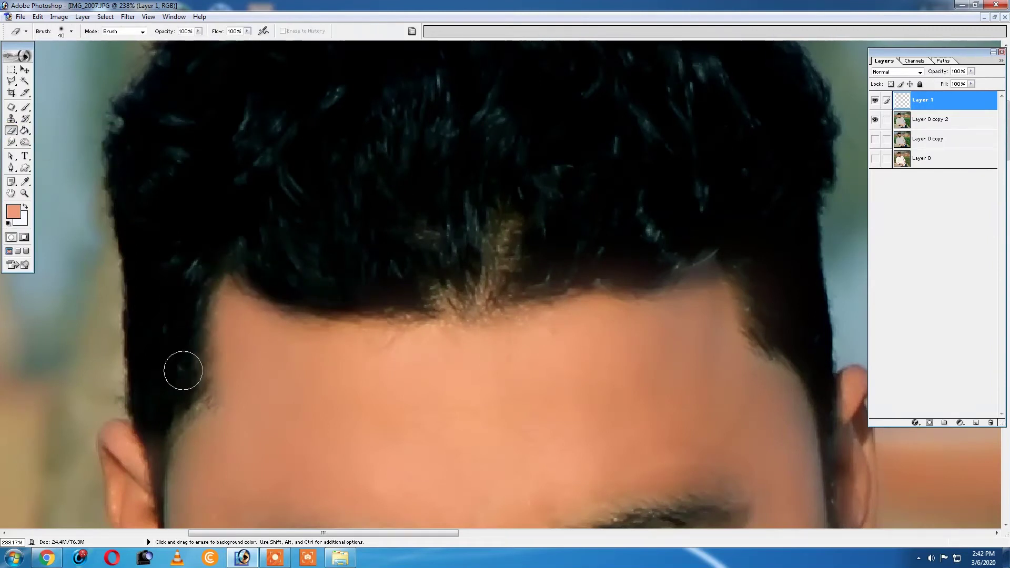
key("bracketleft")
key("bracketleft")
scroll(603, 241, "down", 4)
scroll(603, 241, "right", 5)
scroll(587, 238, "down", 2)
scroll(587, 237, "down", 3)
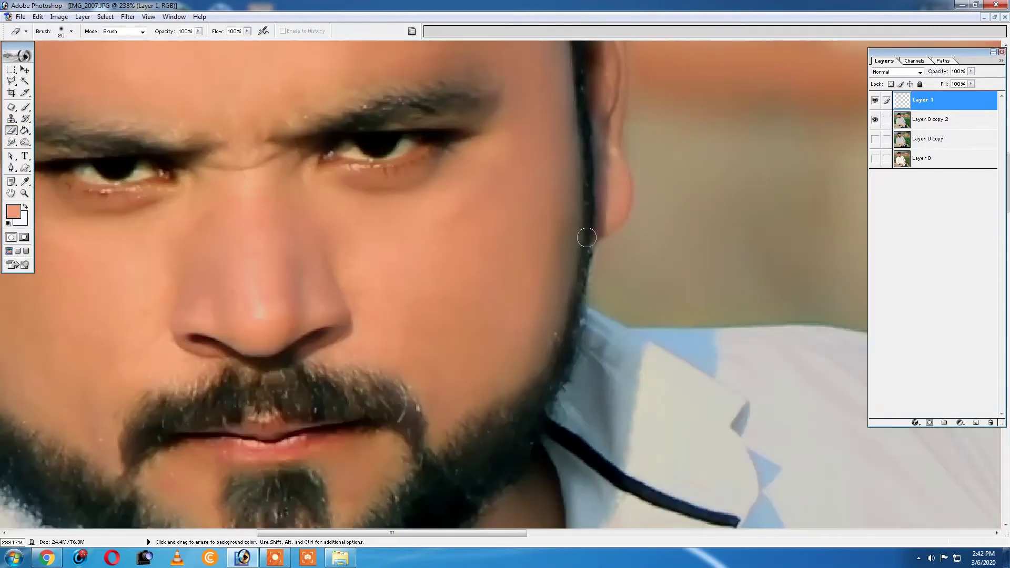
scroll(587, 237, "left", 5)
scroll(555, 210, "up", 2)
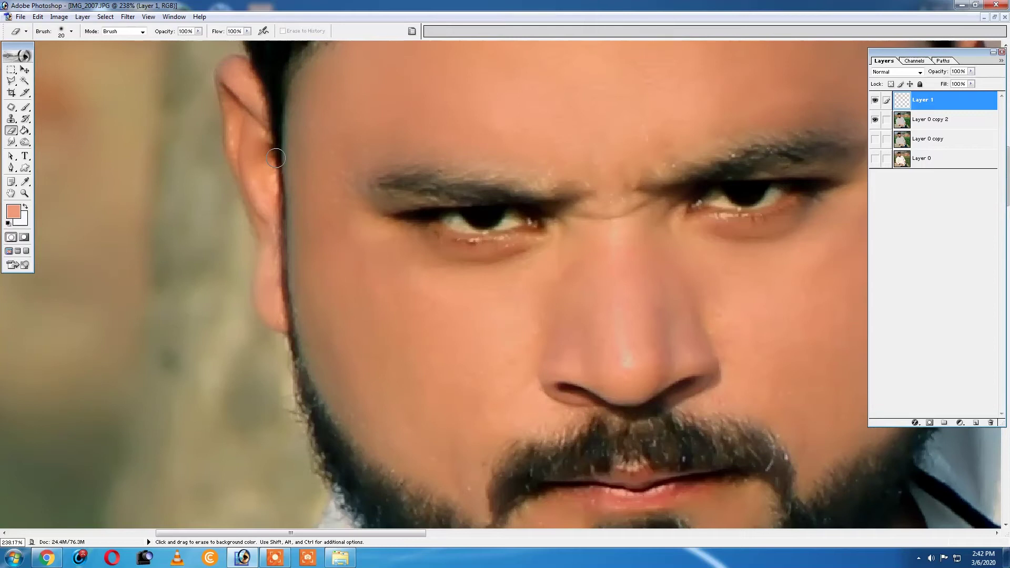
key("ctrl+minus")
key("z")
left_click(266, 31)
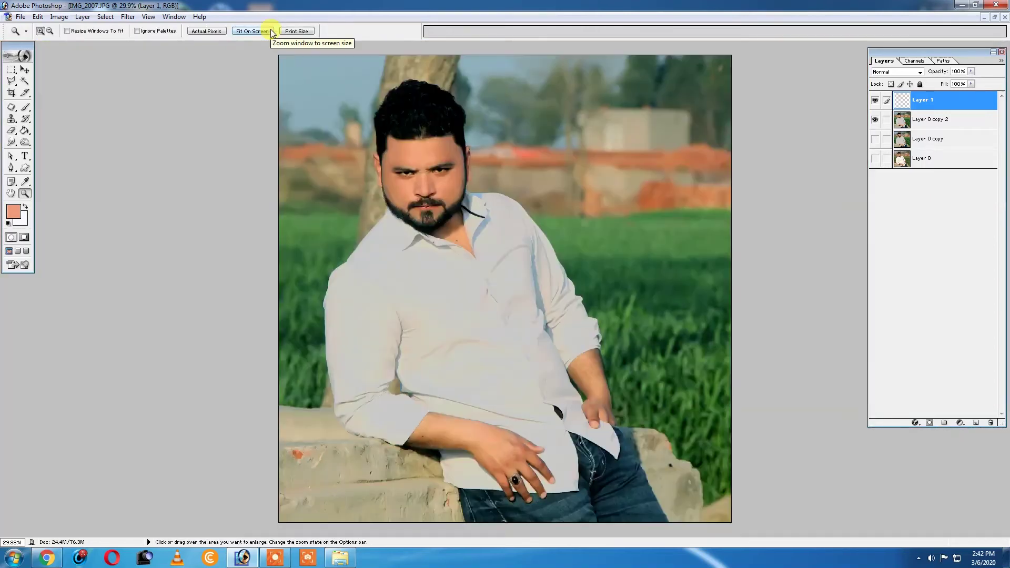
- Burn the light fringe along the forehead hairline to darken it
left_click_drag(433, 87, 416, 113)
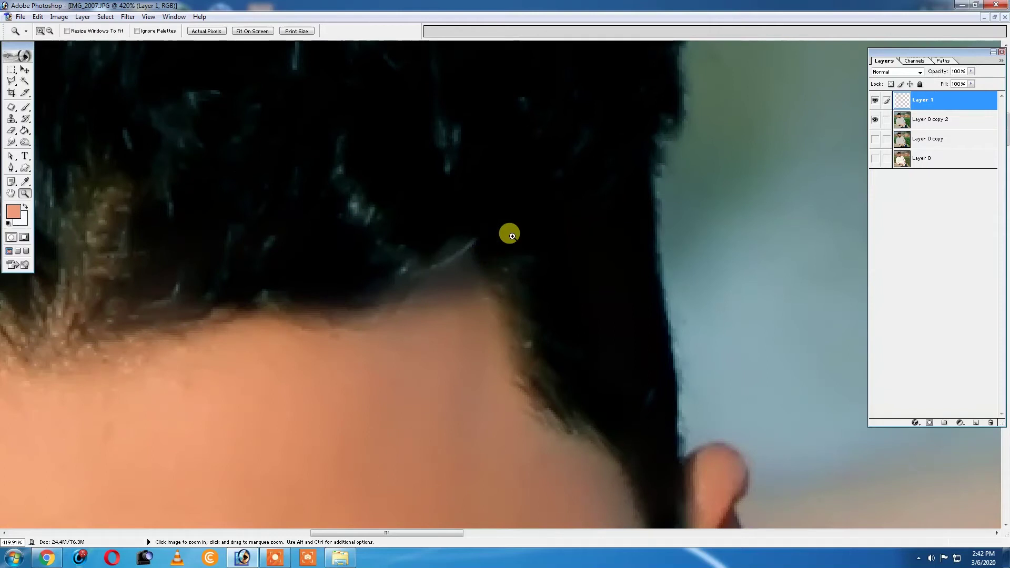
key("o")
left_click_drag(489, 239, 654, 219)
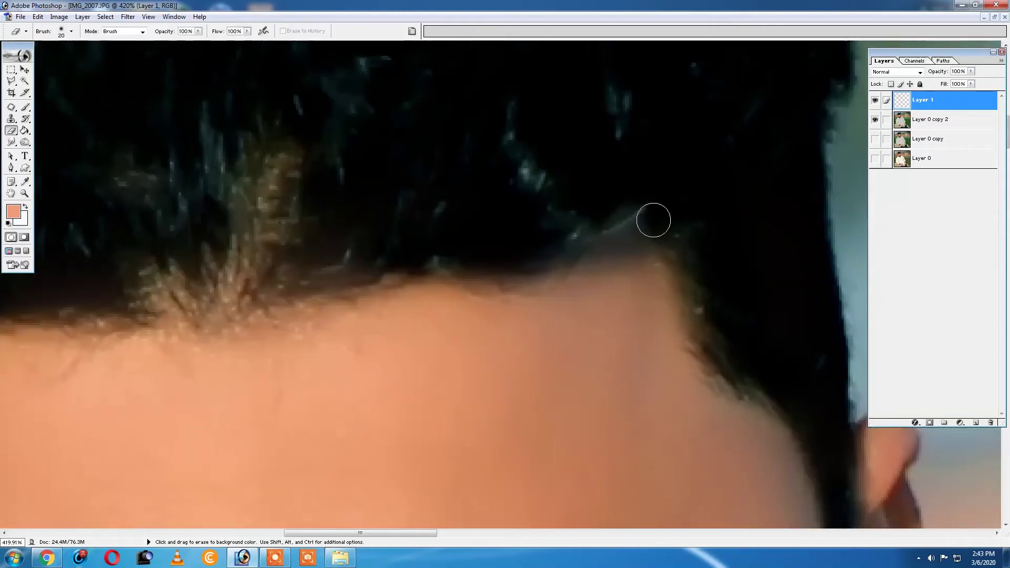
key("alt+bracketleft")
key("z")
key("ctrl+0")
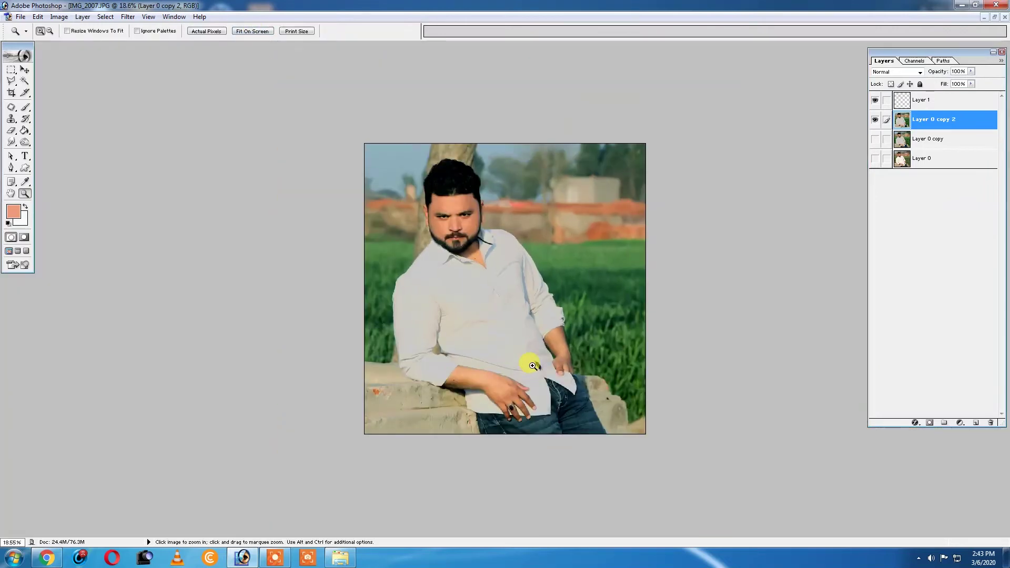
- Inspect the neck and collar, then merge Layer 1 down into the photo
left_click(902, 108)
left_click_drag(431, 219, 532, 268)
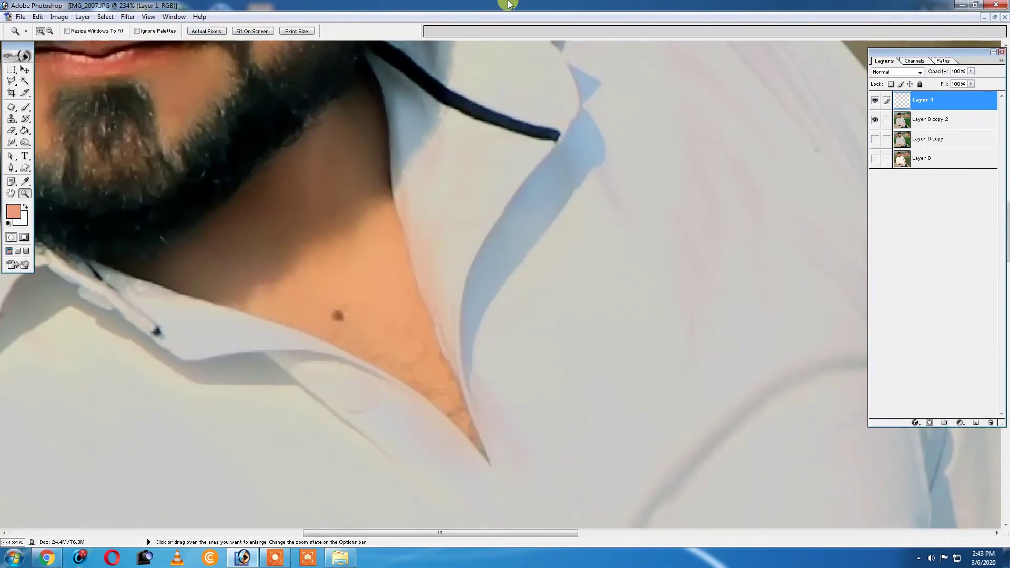
key("ctrl+0")
key("Delete")
- Apply Levels with midtones at 0.92 and the white point at 252
key("ctrl+m")
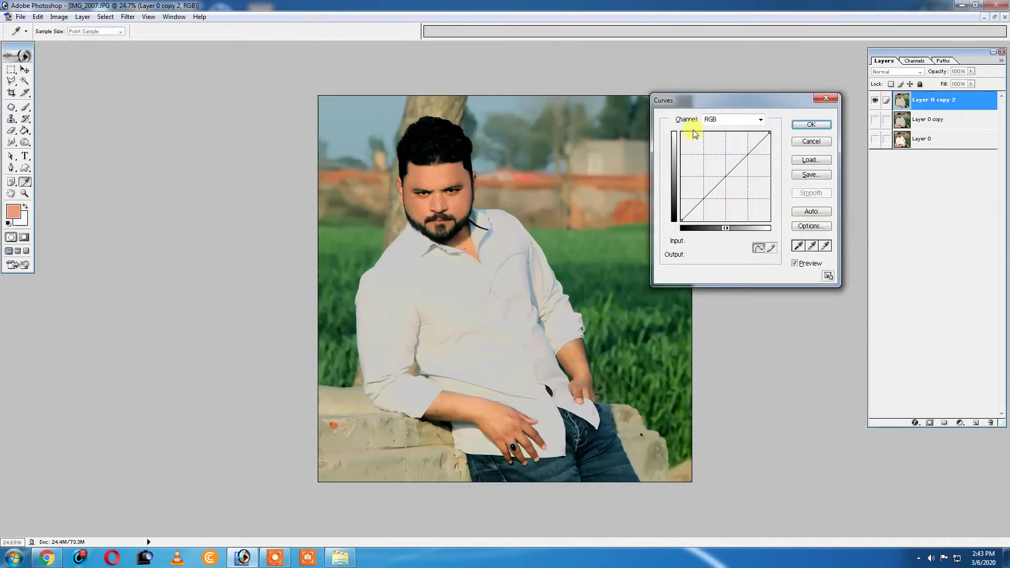
key("Escape")
key("ctrl+l")
left_click_drag(822, 195, 826, 195)
left_click_drag(889, 195, 888, 196)
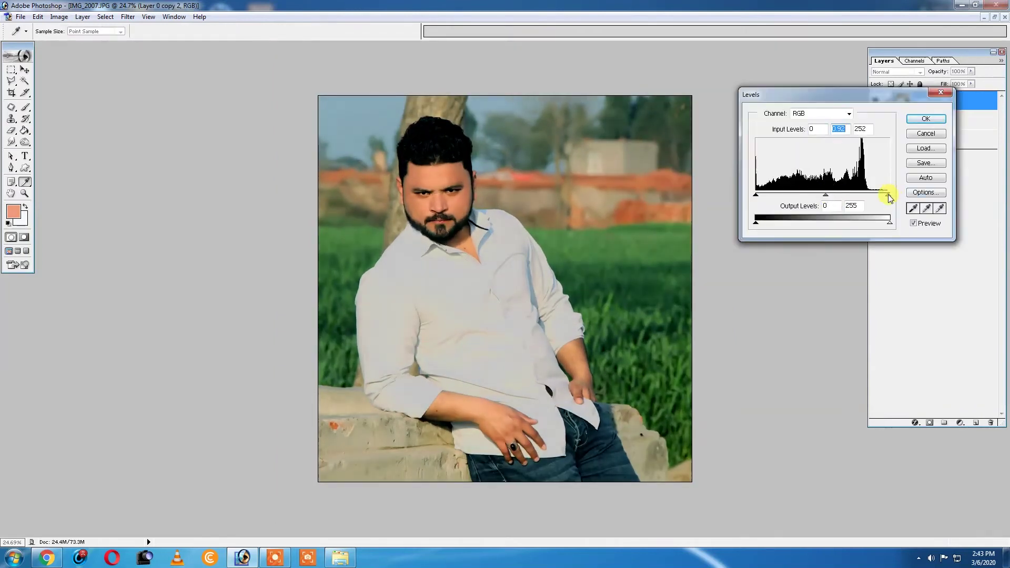
left_click(925, 118)
key("z")
key("ctrl+0")
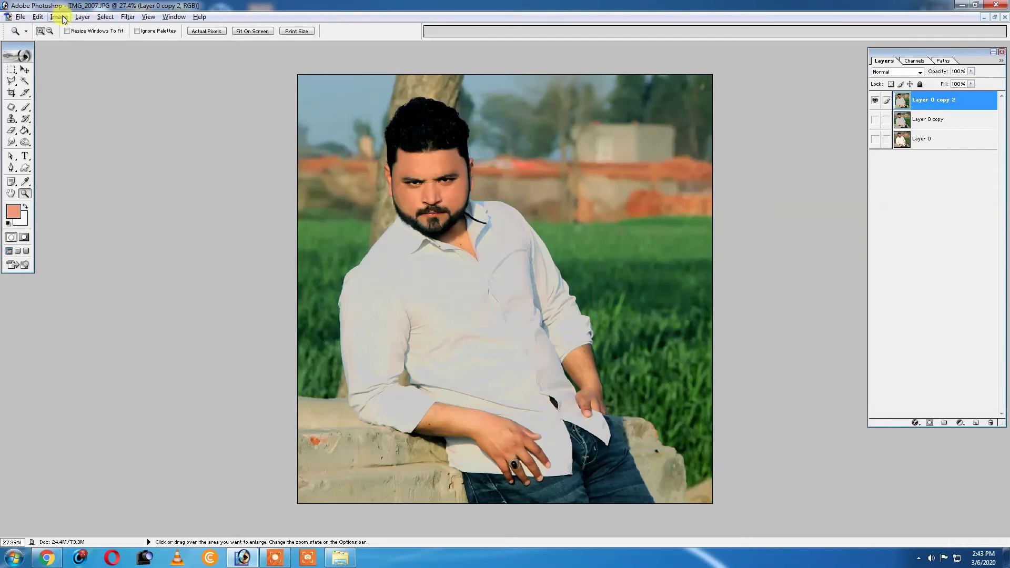
- Apply Brightness/Contrast, then open Layer Style for the new layer copy
left_click(59, 16)
key("c")
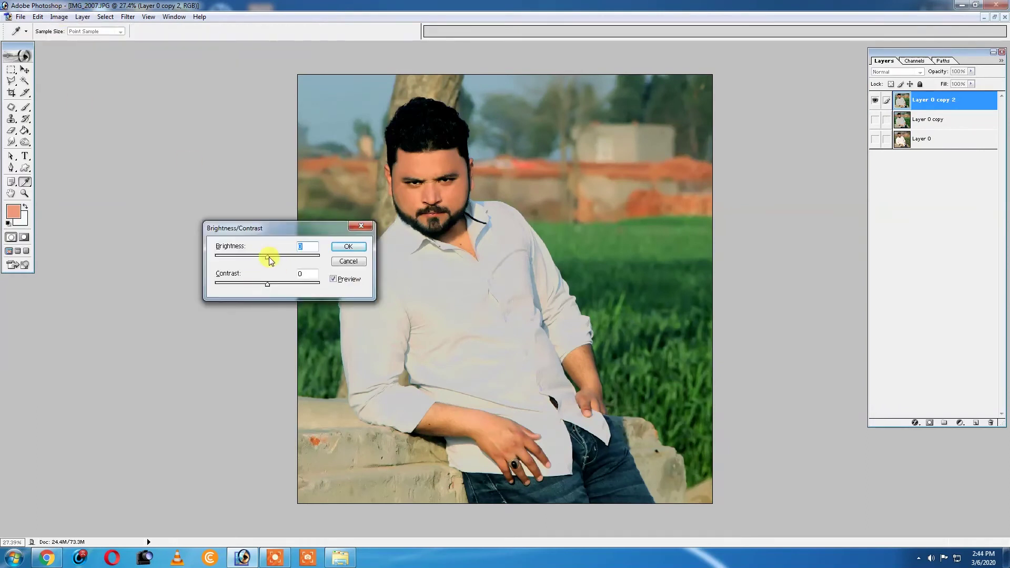
key("Return")
left_click(59, 16)
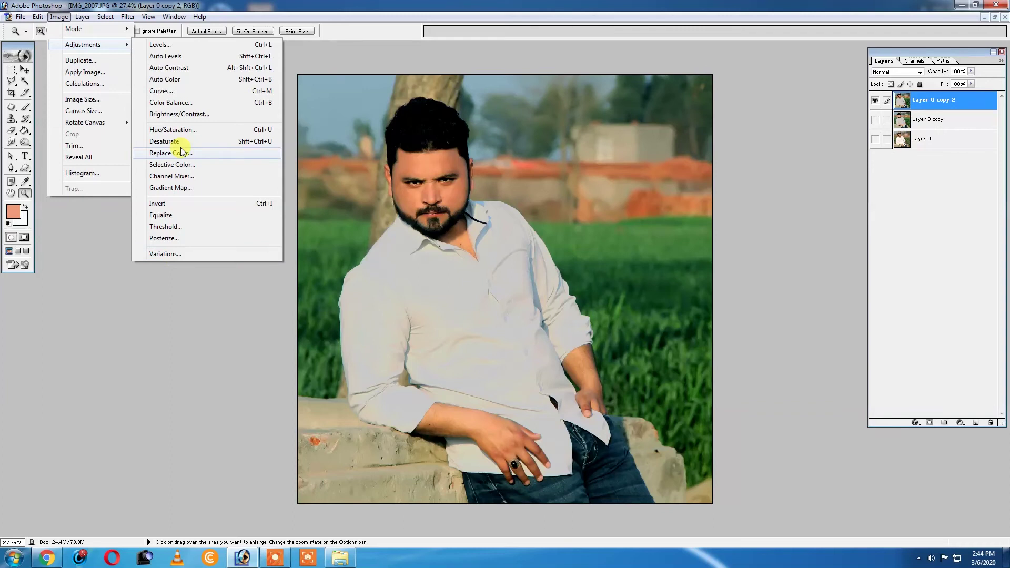
mouse_move(74, 30)
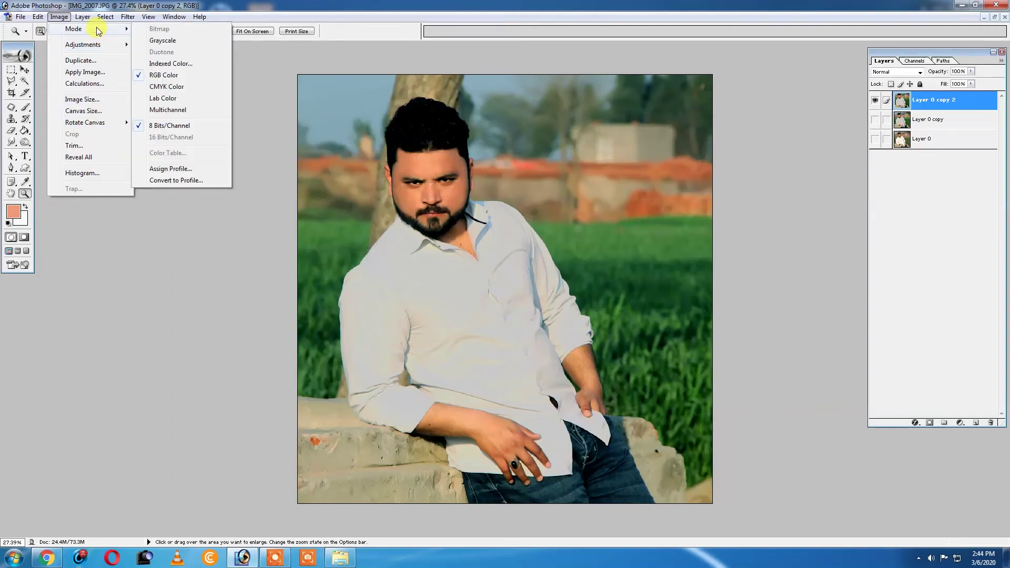
left_click(433, 175)
key("ctrl+l")
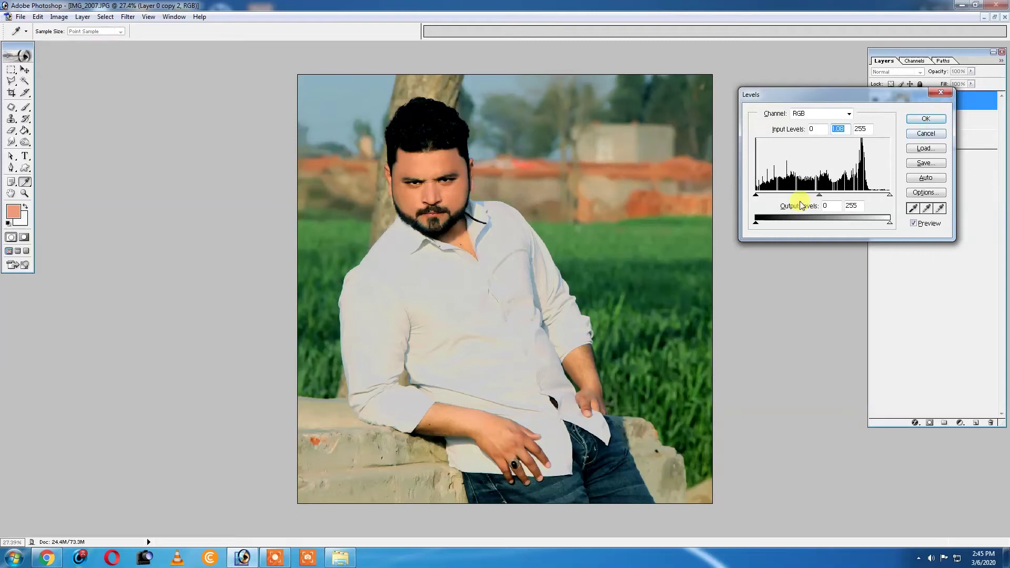
double_click(902, 100)
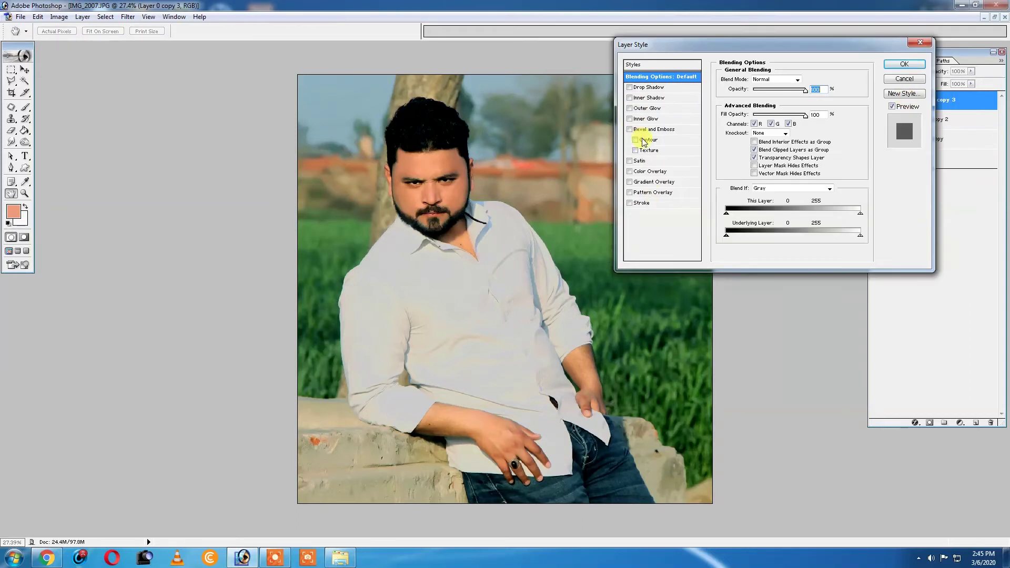
- Add a Gradient Overlay in Color blend mode at 24% opacity
left_click(657, 182)
left_click(776, 79)
left_click(763, 247)
left_click_drag(805, 89, 767, 90)
key("Return")
key("z")
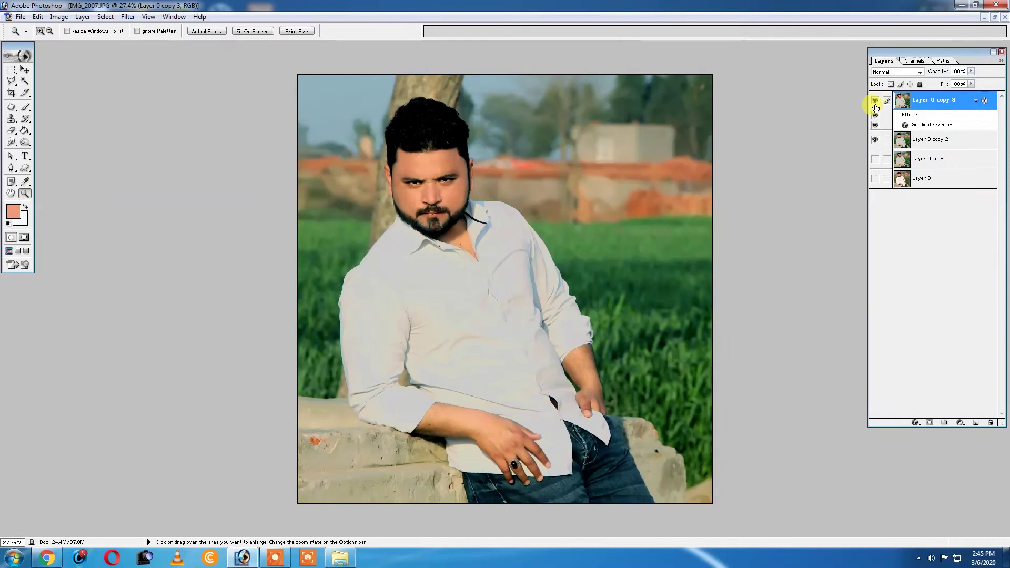
left_click(392, 162)
- Enrich the Greens with Selective Color, adding black, cyan, magenta and yellow up to +100
left_click(59, 17)
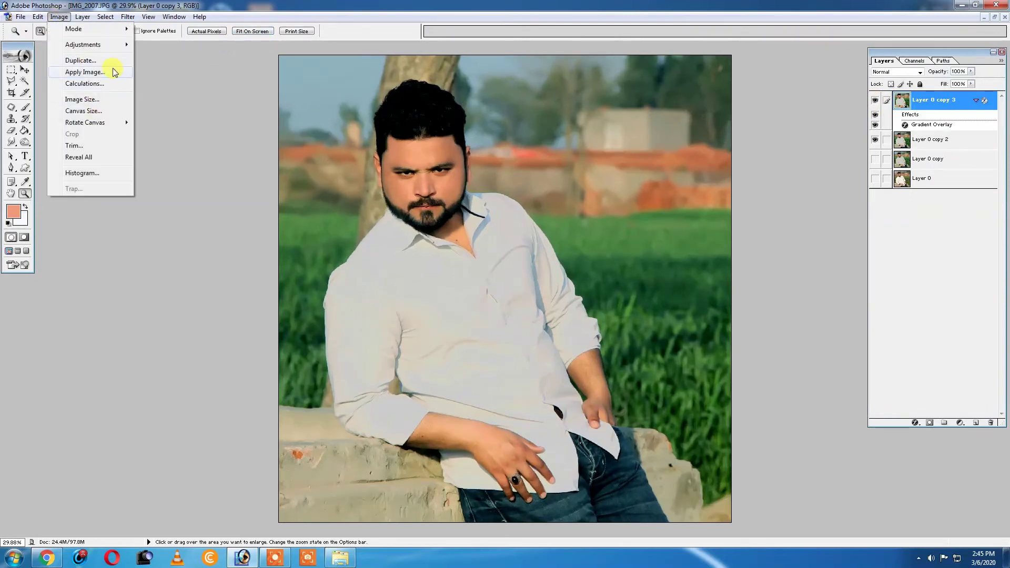
left_click(172, 164)
left_click(684, 137)
left_click(679, 156)
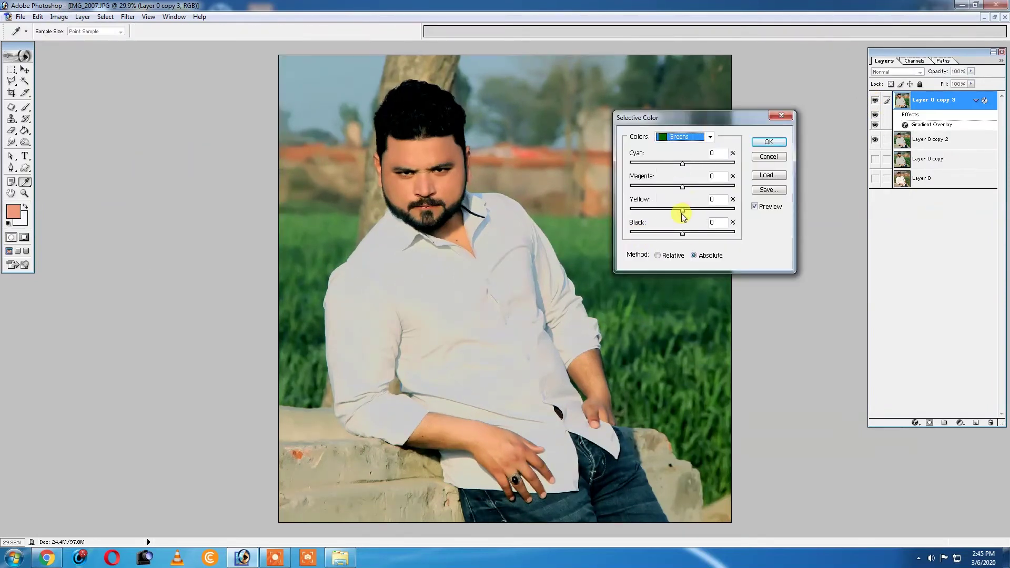
mouse_move(682, 233)
left_mouse_down()
mouse_move(735, 209)
mouse_move(690, 233)
left_mouse_up()
left_click_drag(682, 186, 688, 186)
left_click_drag(683, 164, 694, 166)
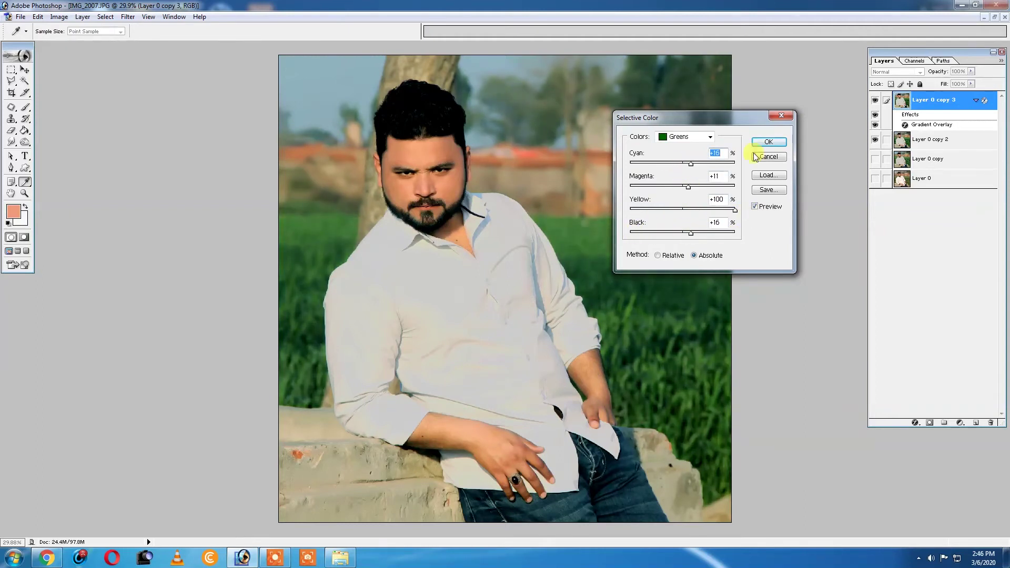
left_click(768, 142)
- Apply a Hue/Saturation adjustment to the photo
left_click(59, 17)
left_click(172, 133)
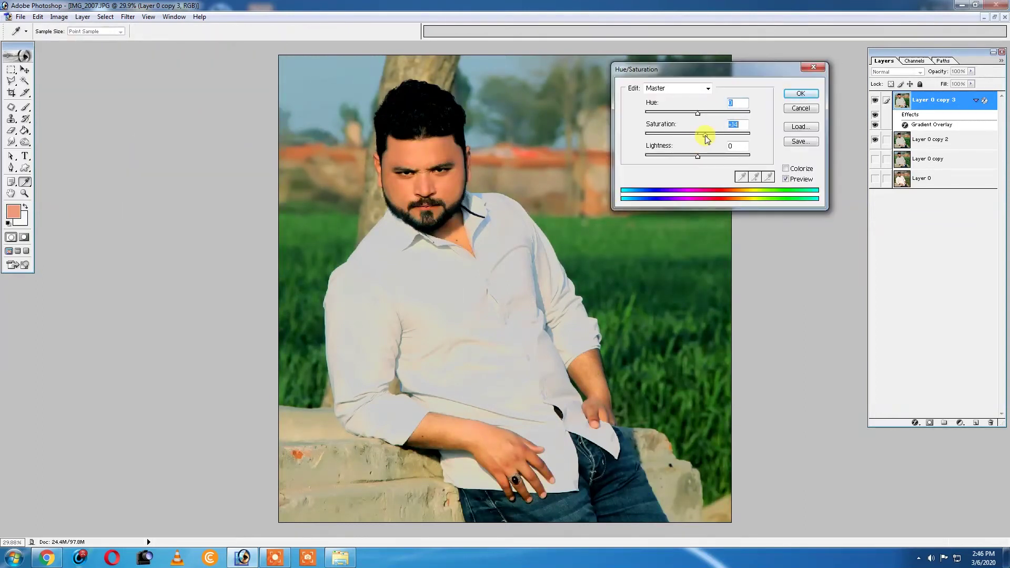
key("Return")
key("z")
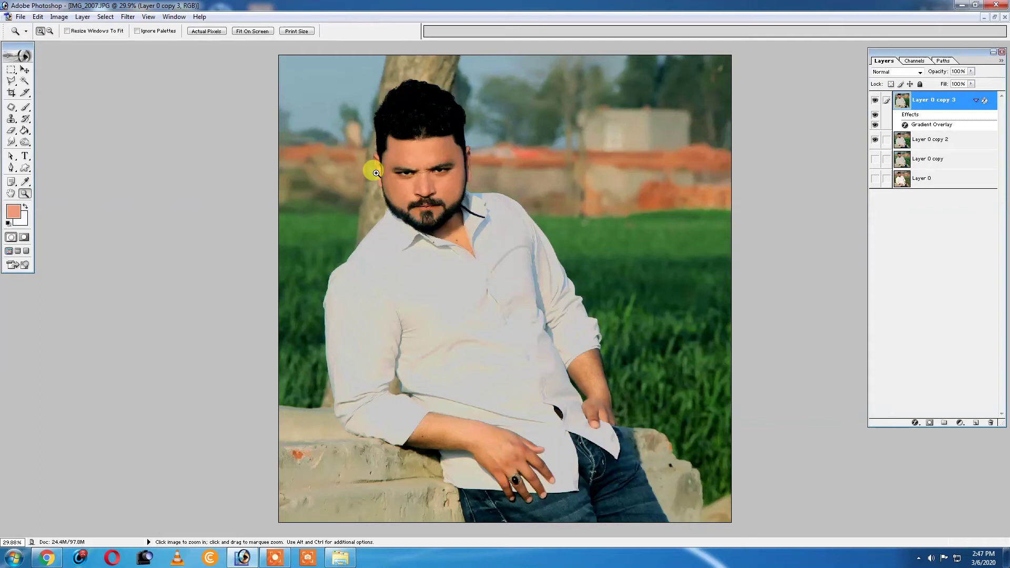
- Zoom out slightly and start saving a JPEG copy with Save As
left_click(556, 206, "alt")
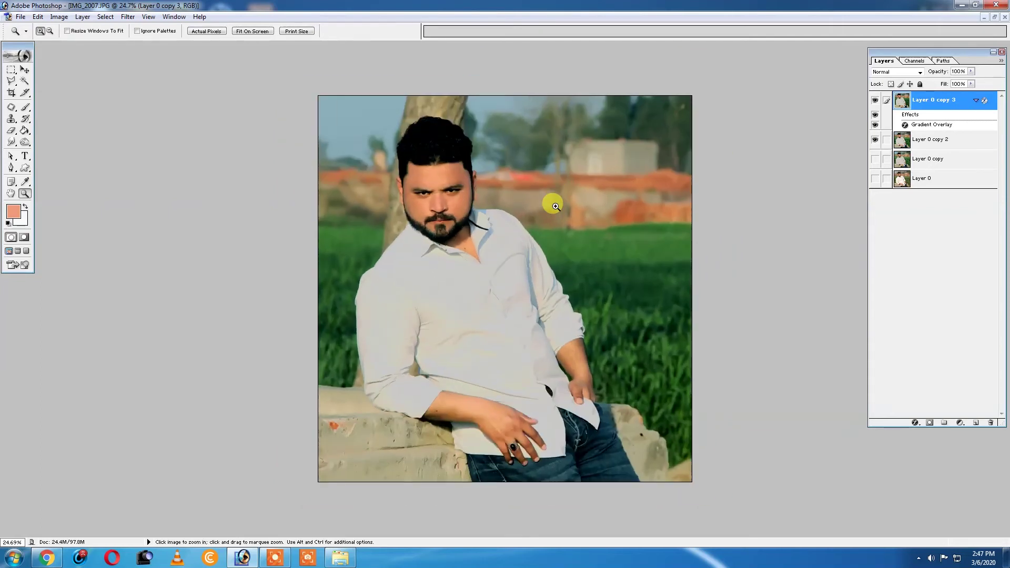
key("ctrl+shift+s")
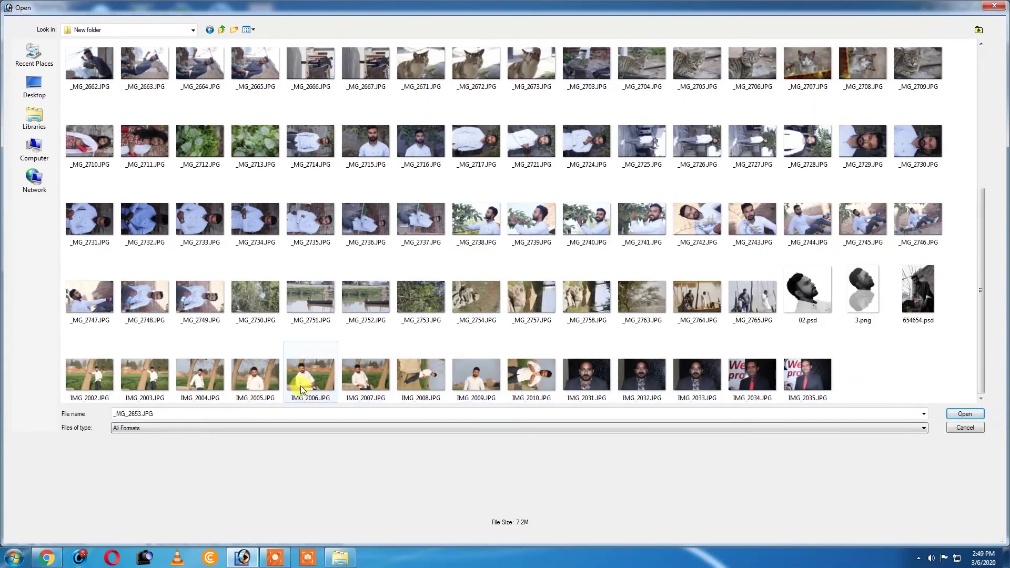
- Open the original IMG_2007.JPG photo and position it in the comparison document
double_click(368, 377)
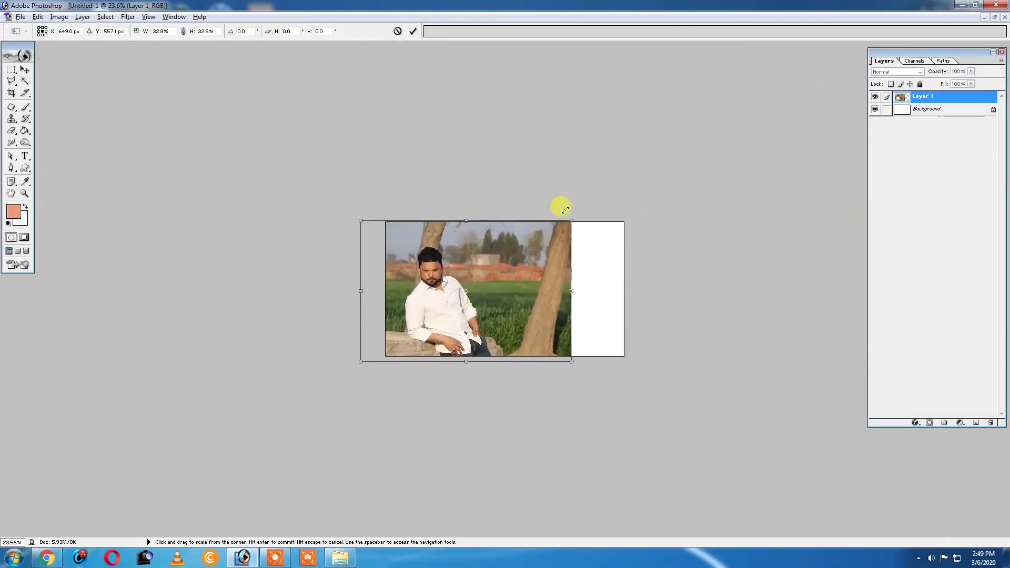
left_click_drag(560, 295, 527, 258)
key("Return")
left_click(995, 17)
- Paste the retouched photo as Layer 2 and scale it to about 91% beside the original
key("ctrl+v")
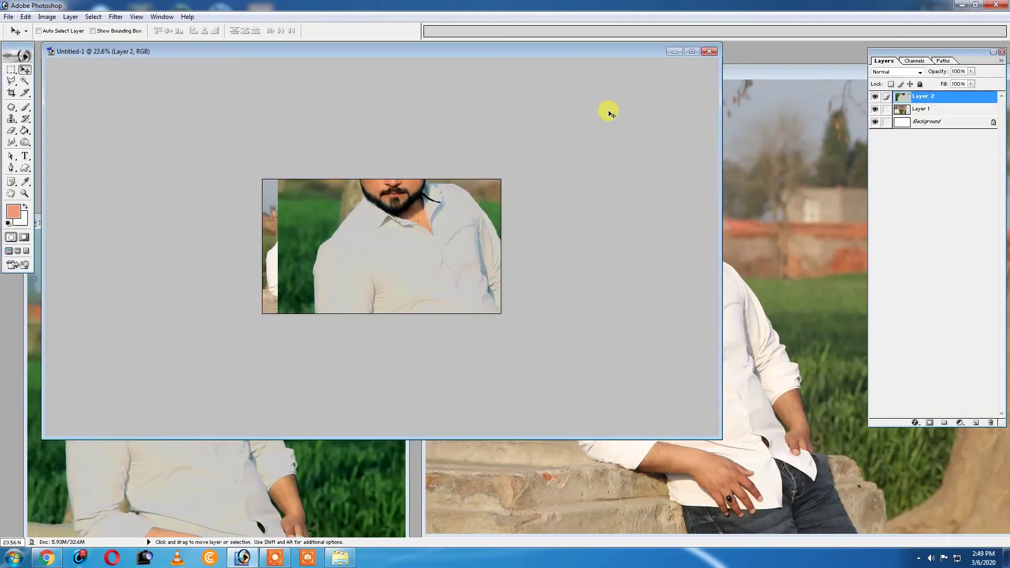
key("ctrl+t")
left_click_drag(659, 181, 599, 245)
left_click(248, 30)
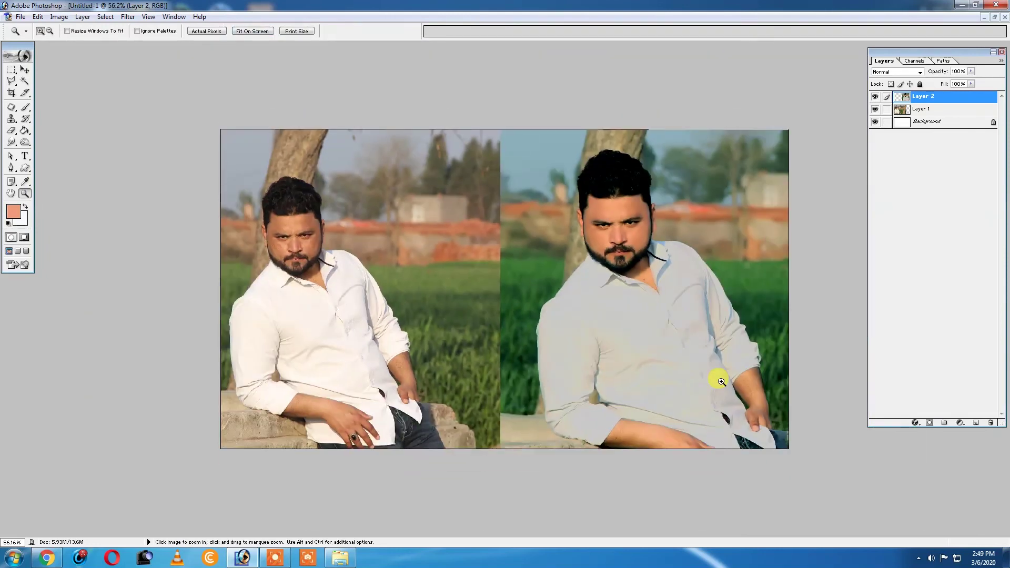
key("ctrl+t")
mouse_move(857, 128)
left_mouse_down()
mouse_move(828, 124)
mouse_move(808, 145)
left_mouse_up()
left_click_drag(723, 267, 731, 246)
key("Return")
key("z")
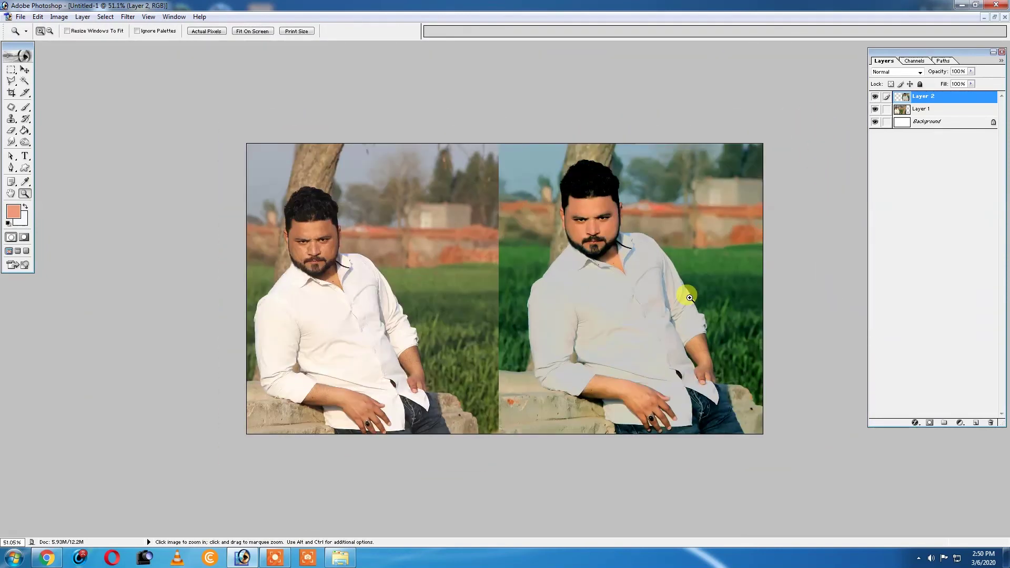
- Add a Stroke layer style outline to the retouched Layer 2
double_click(904, 99)
left_click(638, 200)
left_click(744, 138)
left_click(825, 108)
left_click(913, 42)
left_click(536, 223)
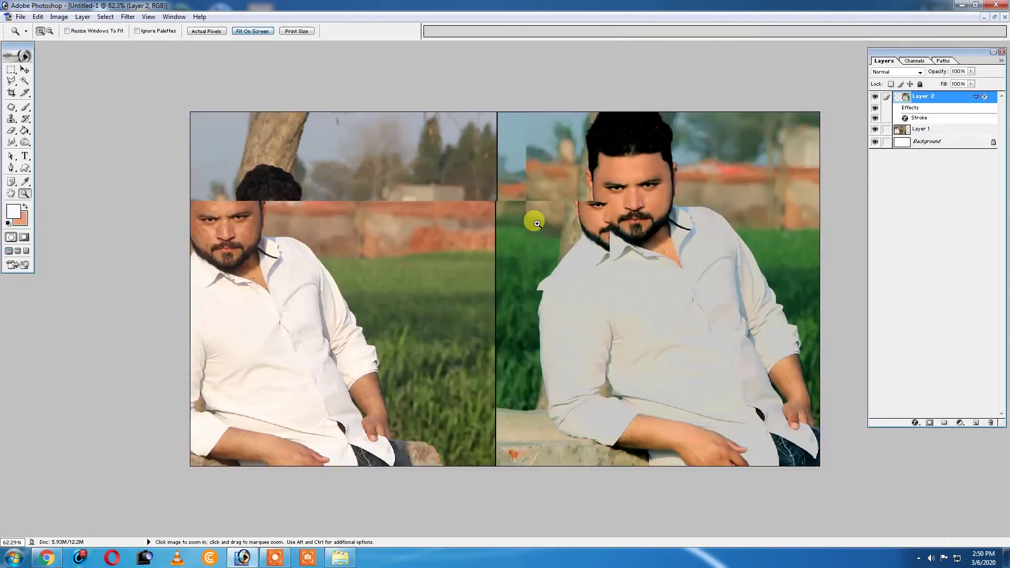
key("ctrl+s")
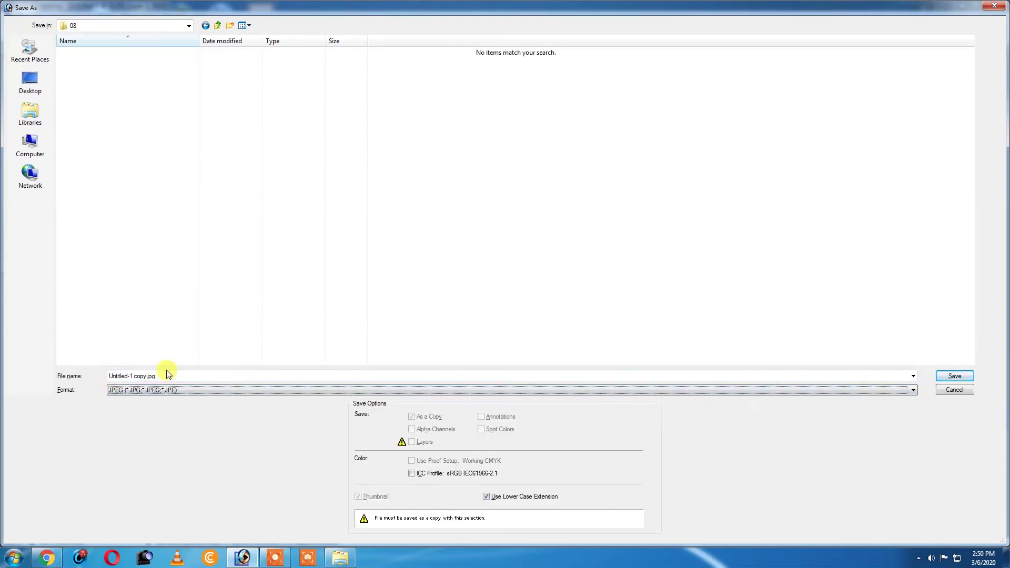